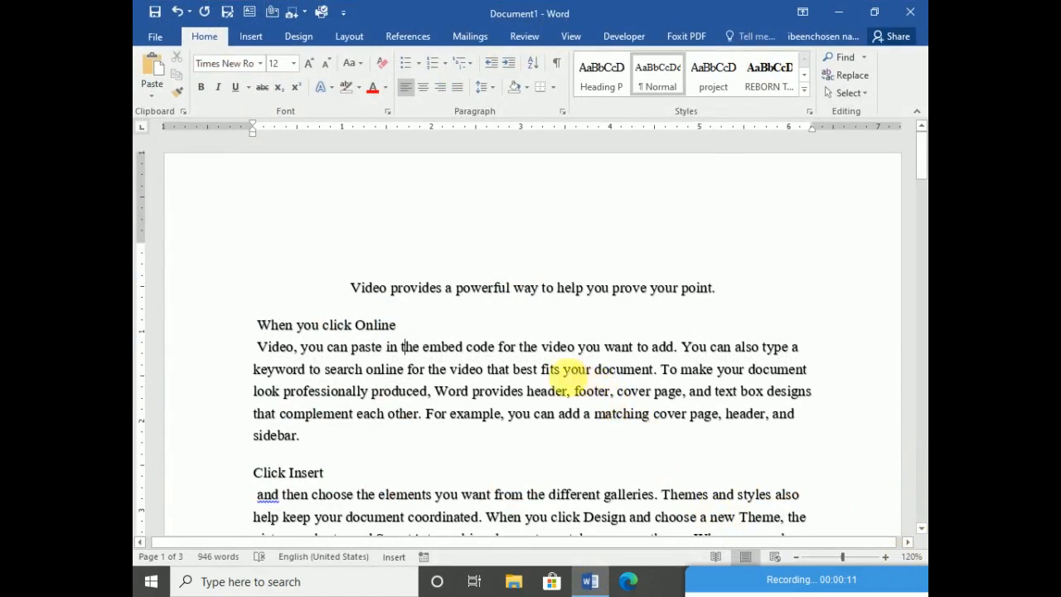
# Step: Look over the document's title, section headings and paragraphs, and examine the styles available for them
pyautogui.scroll(-2, 523, 352)
pyautogui.scroll(2, 522, 352)
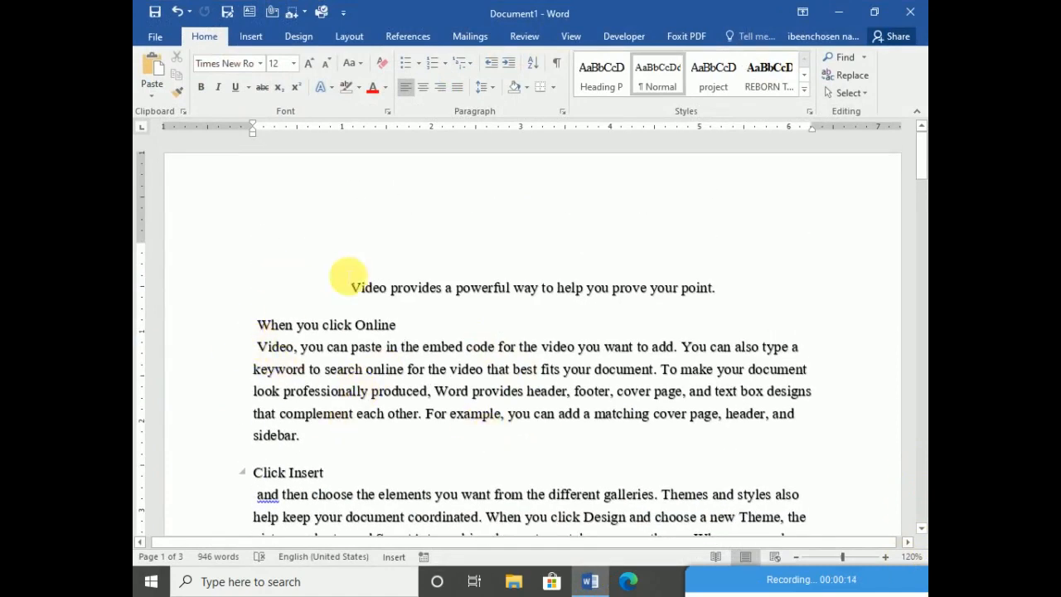
pyautogui.scroll(-1, 419, 325)
pyautogui.scroll(-6, 412, 324)
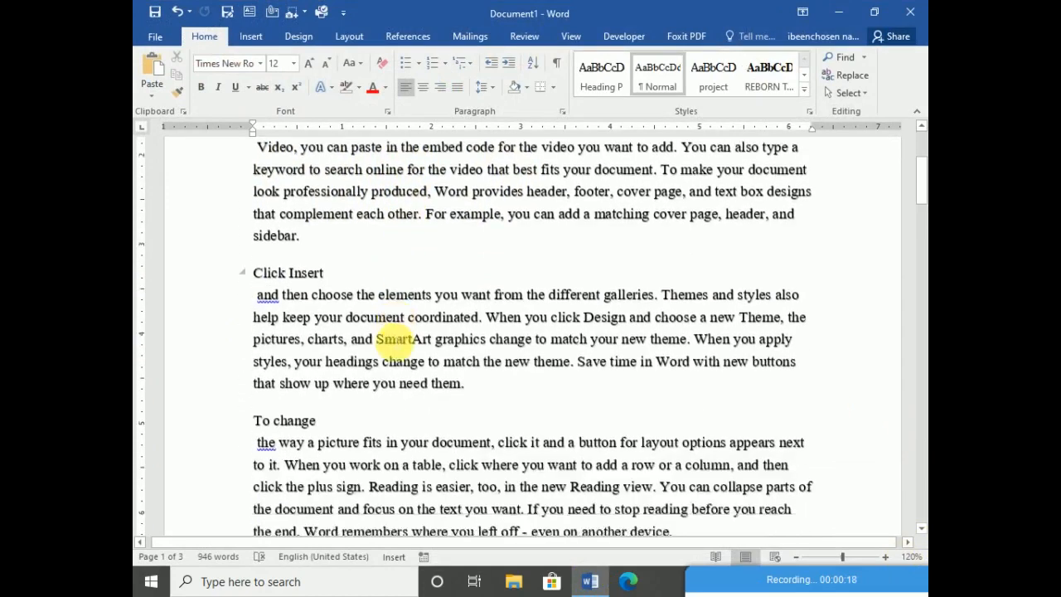
pyautogui.scroll(6, 389, 336)
pyautogui.scroll(1, 390, 336)
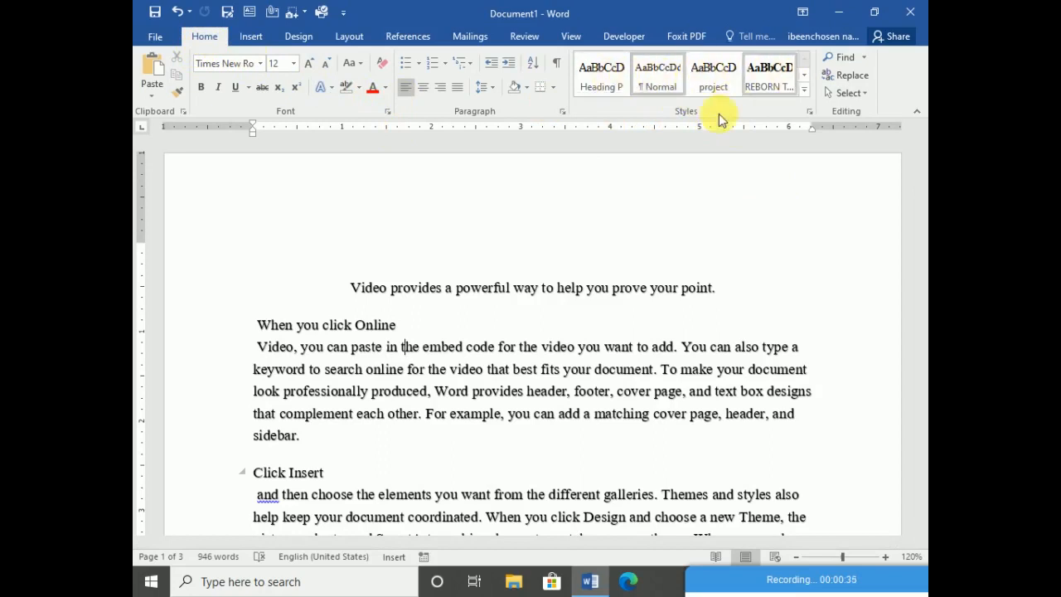
pyautogui.scroll(-2, 340, 294)
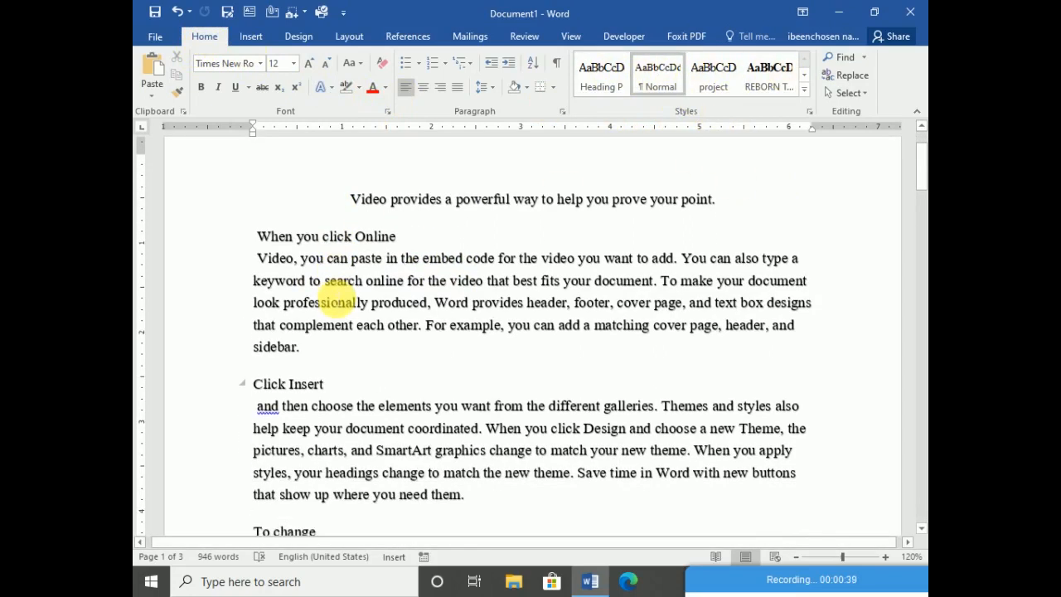
pyautogui.scroll(-5, 342, 294)
pyautogui.scroll(4, 351, 307)
pyautogui.scroll(3, 354, 312)
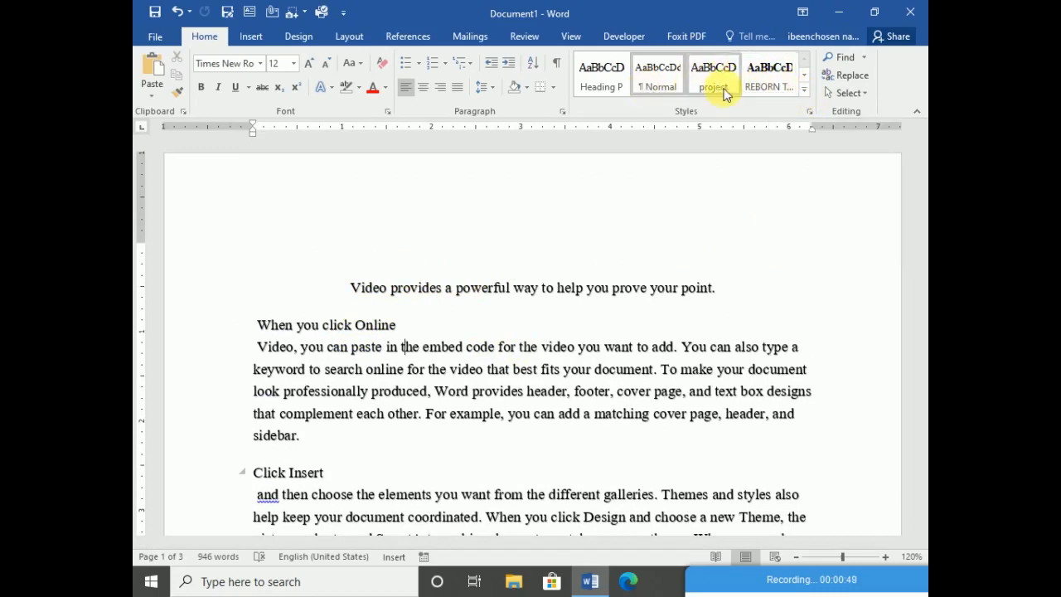
pyautogui.click(804, 95)
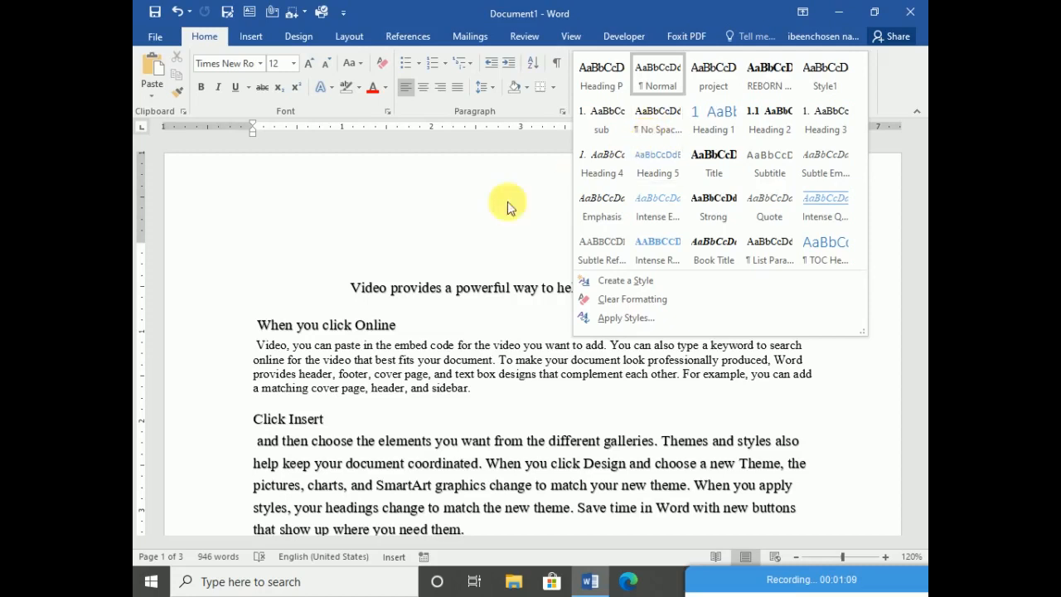
pyautogui.click(465, 203)
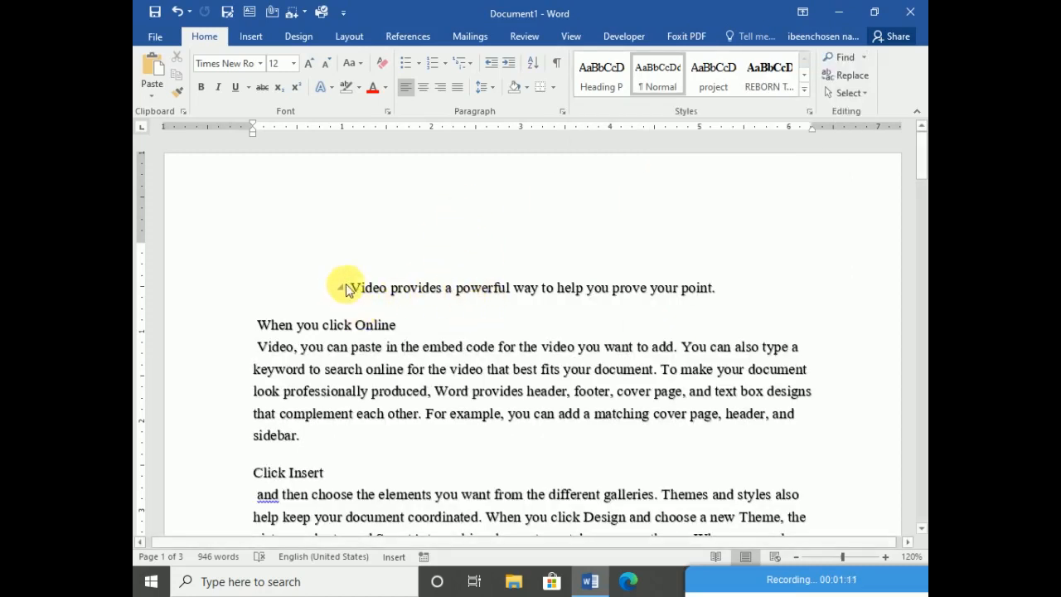
# Step: Apply the REBORN TITLE style to the title line "Video provides a powerful way to help you prove your point."
pyautogui.click(730, 293)
pyautogui.moveTo(730, 293); pyautogui.dragTo(332, 279)
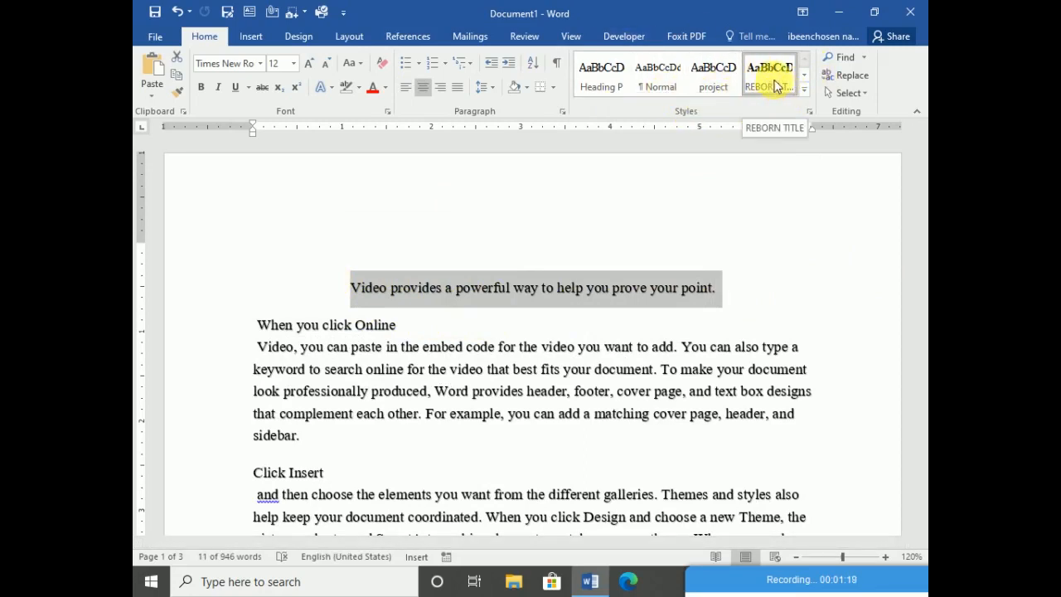
pyautogui.click(777, 86)
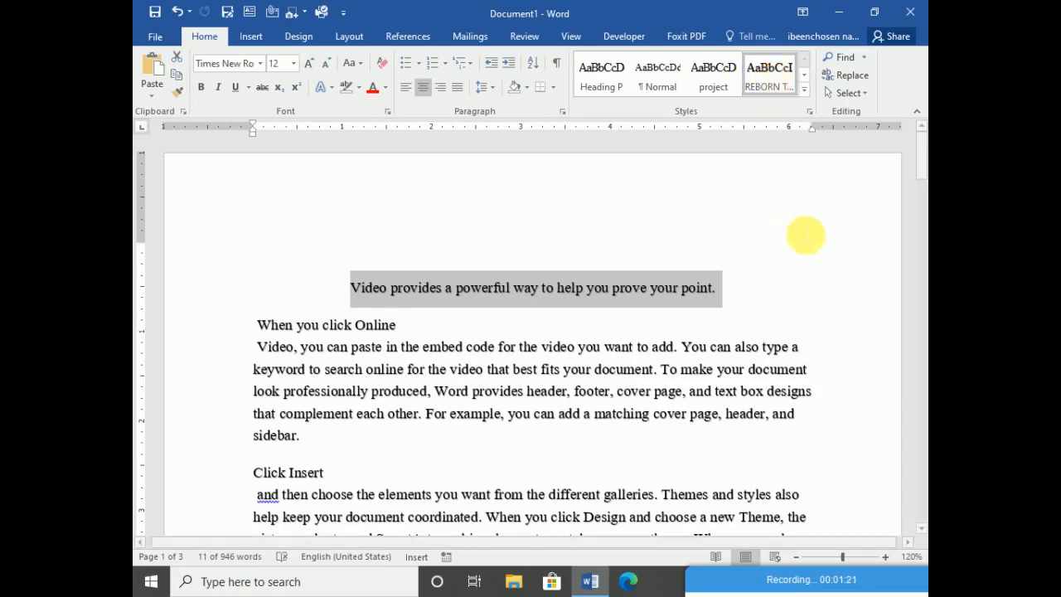
# Step: Modify the REBORN TITLE style so that its text is bold
pyautogui.rightClick(766, 89)
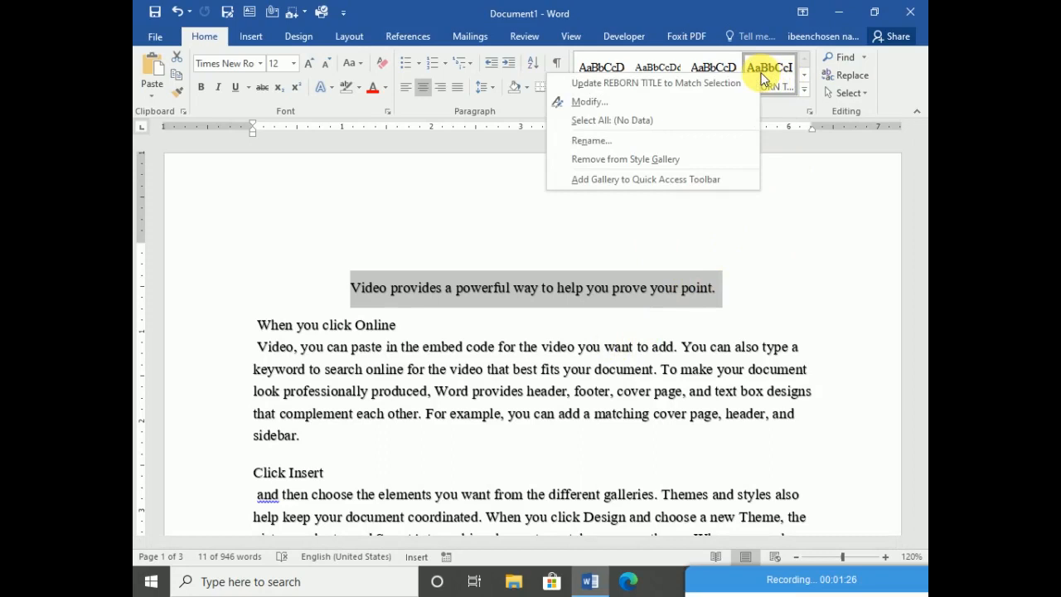
pyautogui.click(605, 100)
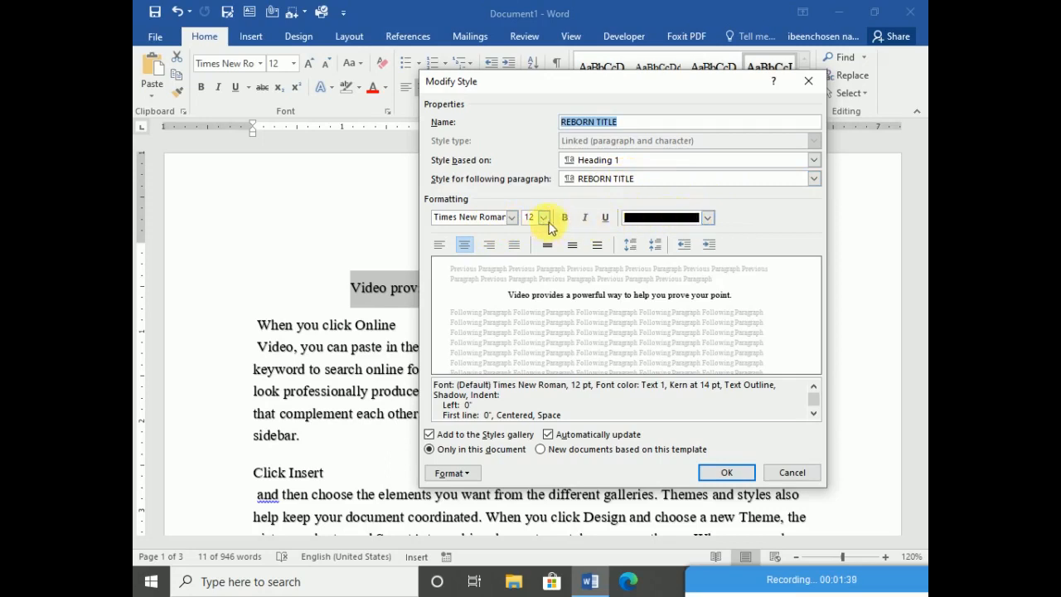
pyautogui.click(565, 218)
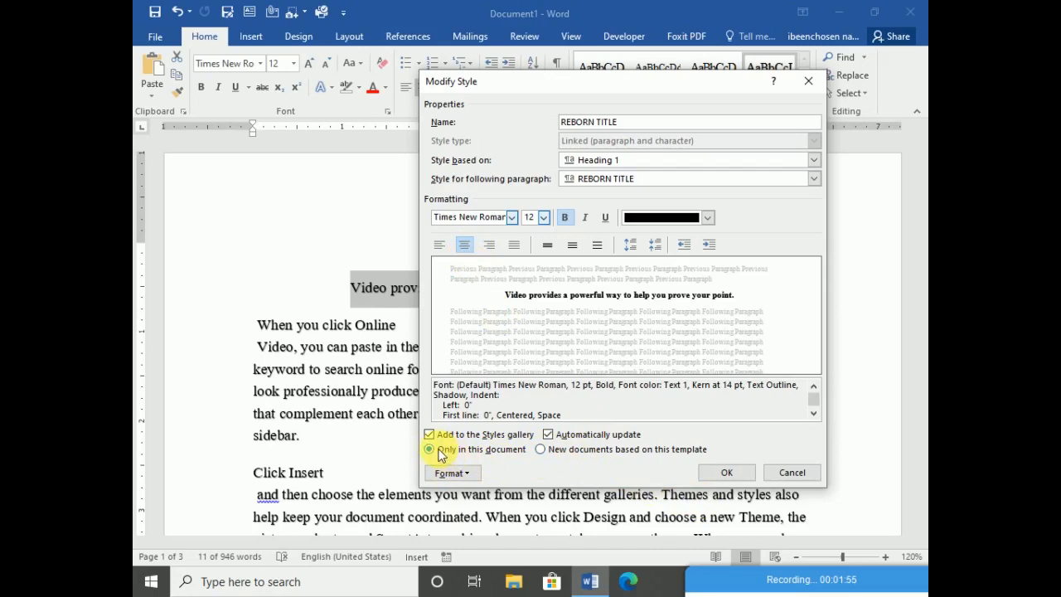
pyautogui.click(727, 472)
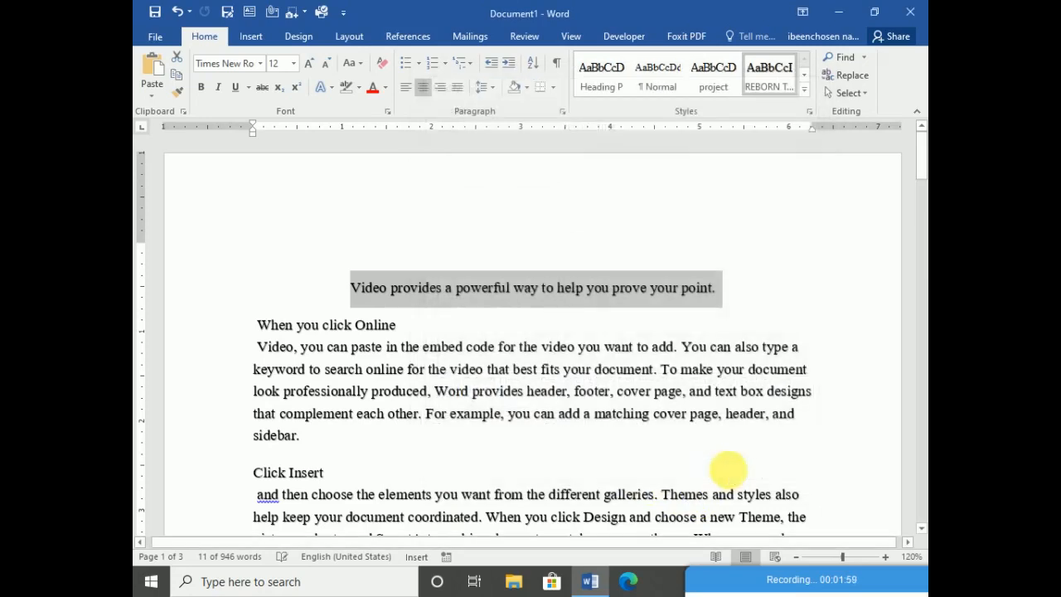
pyautogui.click(396, 321)
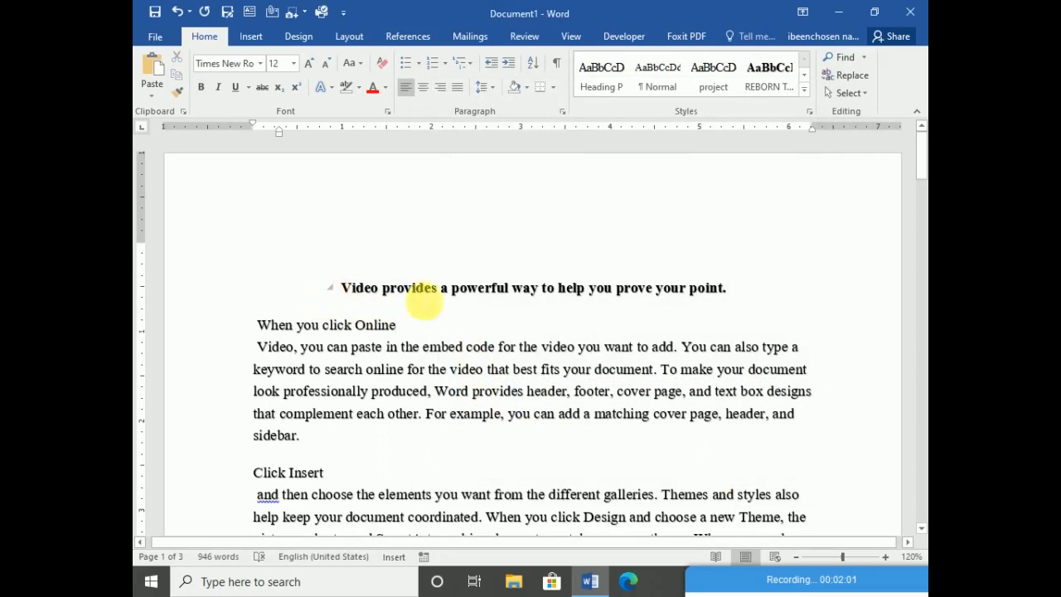
# Step: Apply the Heading 1 style to the line "When you click Online" below the title
pyautogui.scroll(-1, 564, 267)
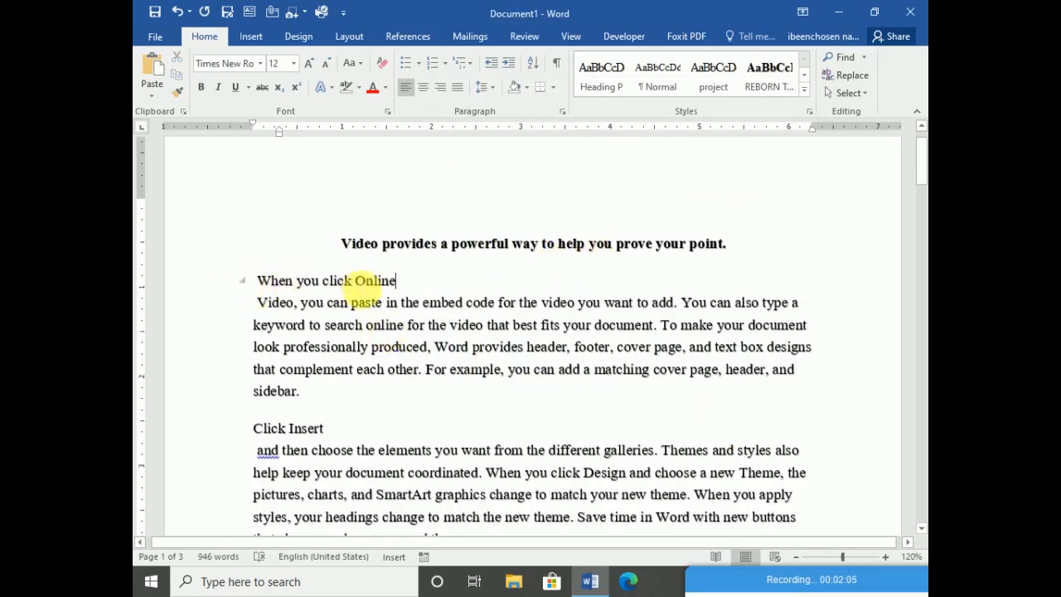
pyautogui.moveTo(398, 282); pyautogui.dragTo(258, 290)
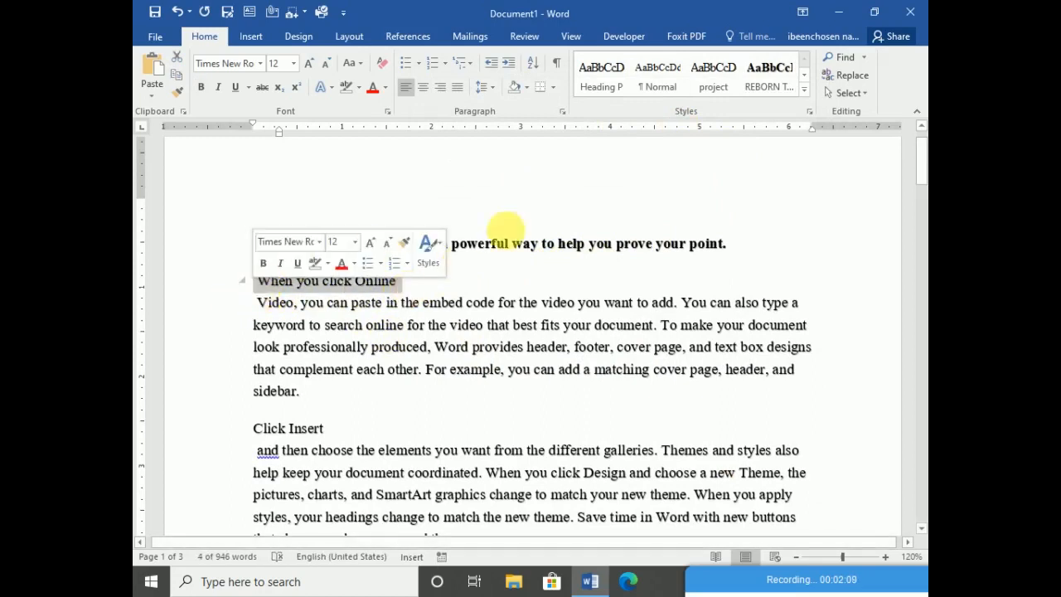
pyautogui.click(805, 94)
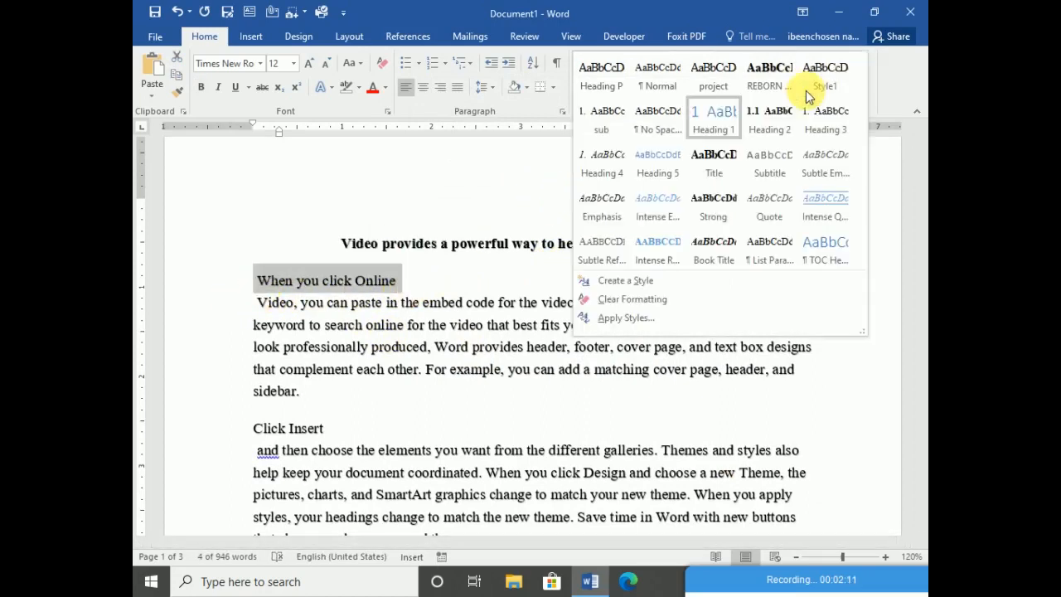
pyautogui.click(711, 124)
# Step: Apply the Heading 1 style to the line "Click Insert" above the second paragraph
pyautogui.scroll(-3, 308, 320)
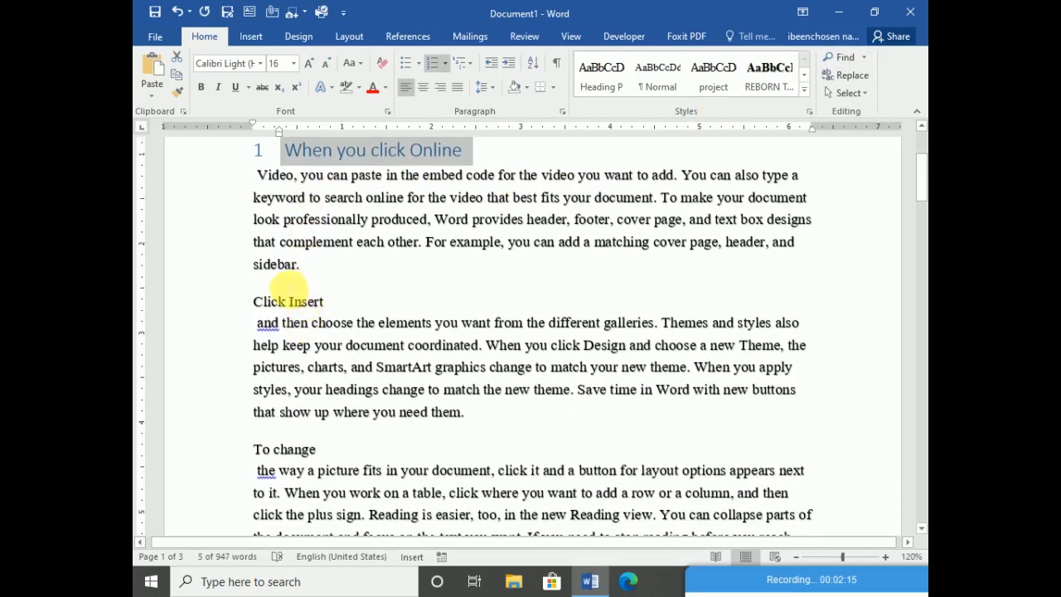
pyautogui.moveTo(328, 302); pyautogui.dragTo(253, 302)
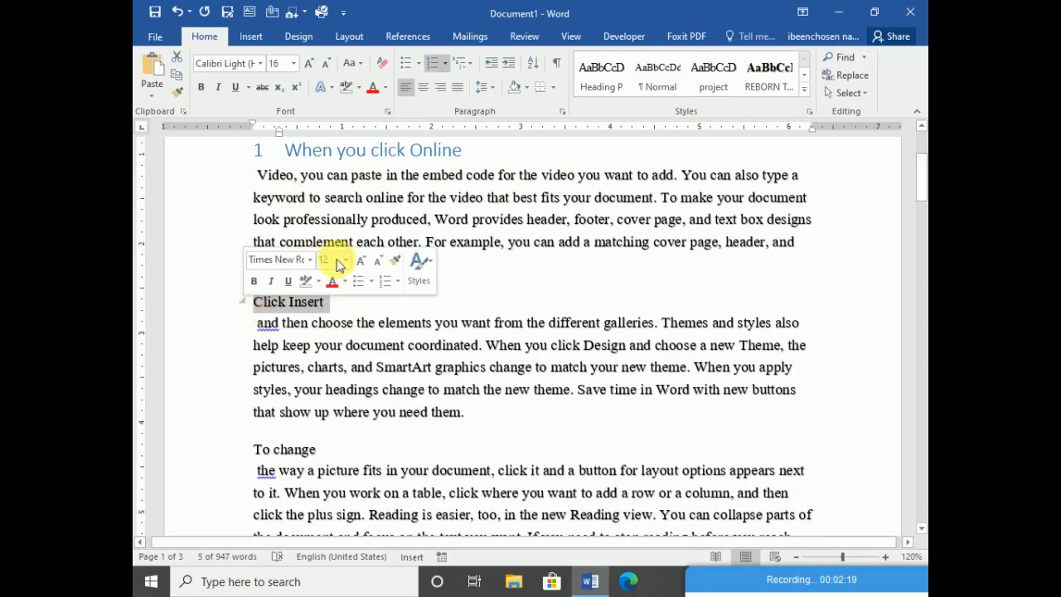
pyautogui.click(803, 89)
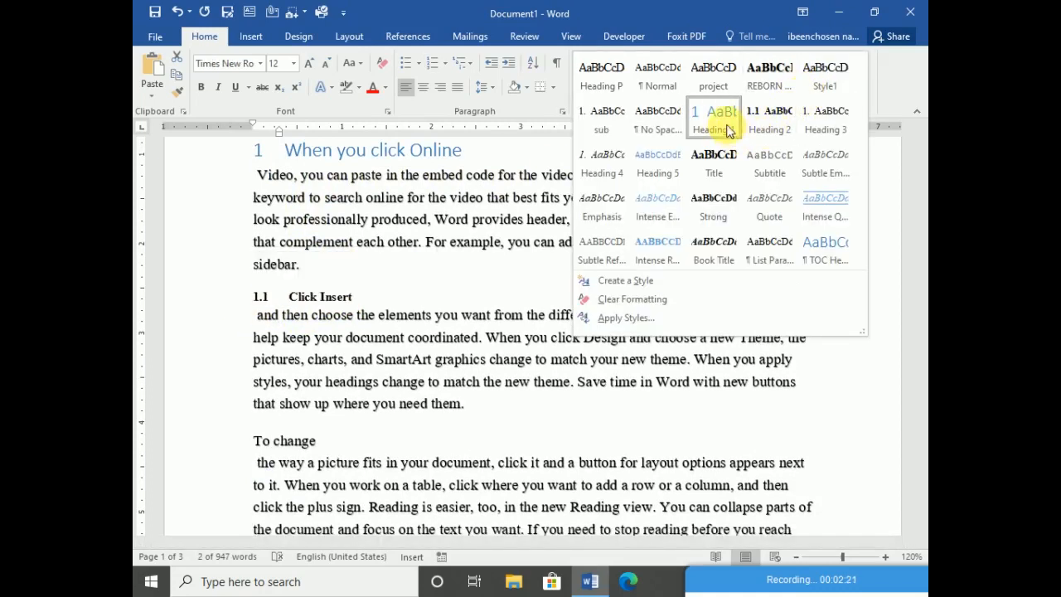
pyautogui.click(718, 126)
# Step: Apply the Heading 1 style to the line "To change" above the third paragraph
pyautogui.scroll(-3, 356, 372)
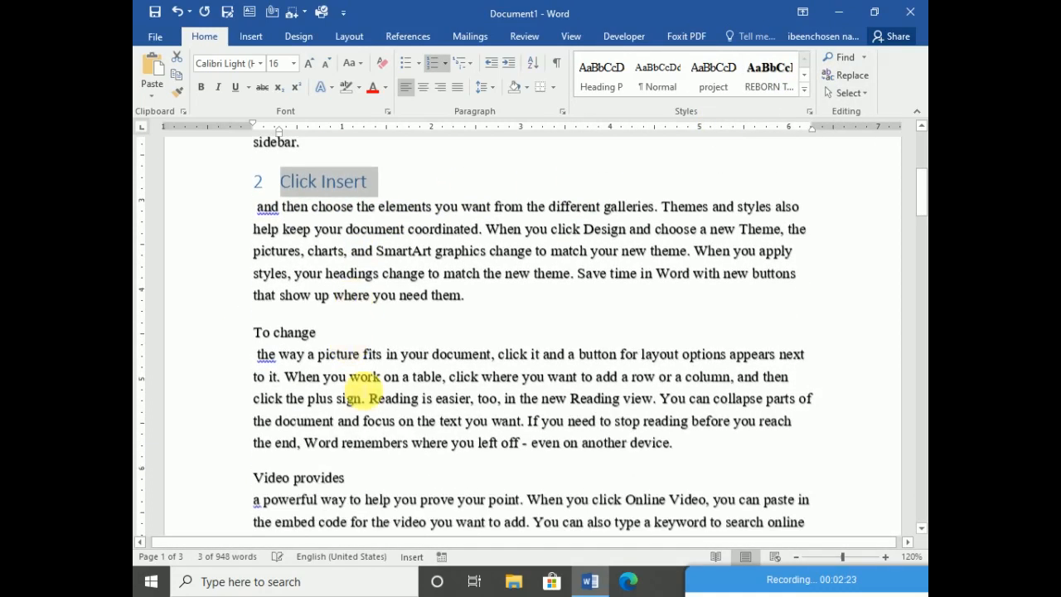
pyautogui.moveTo(288, 325); pyautogui.dragTo(256, 327)
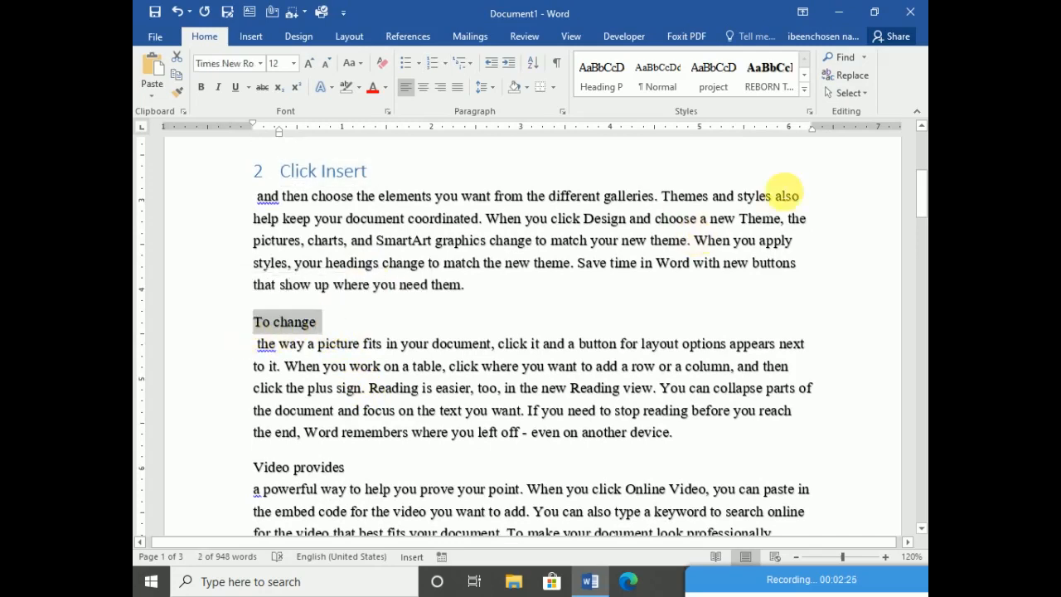
pyautogui.click(805, 92)
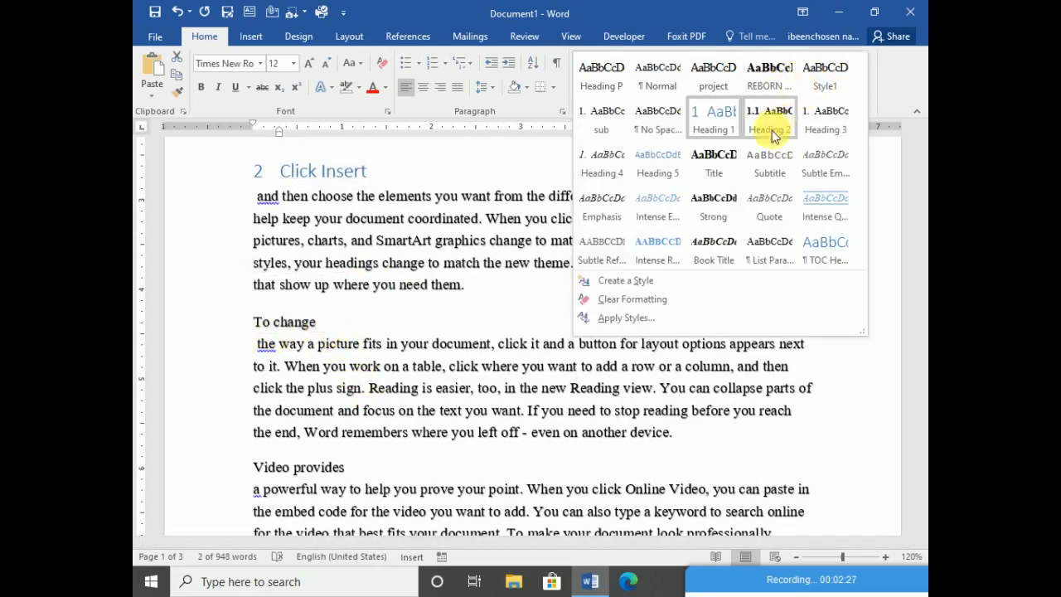
pyautogui.click(713, 122)
pyautogui.scroll(-3, 336, 354)
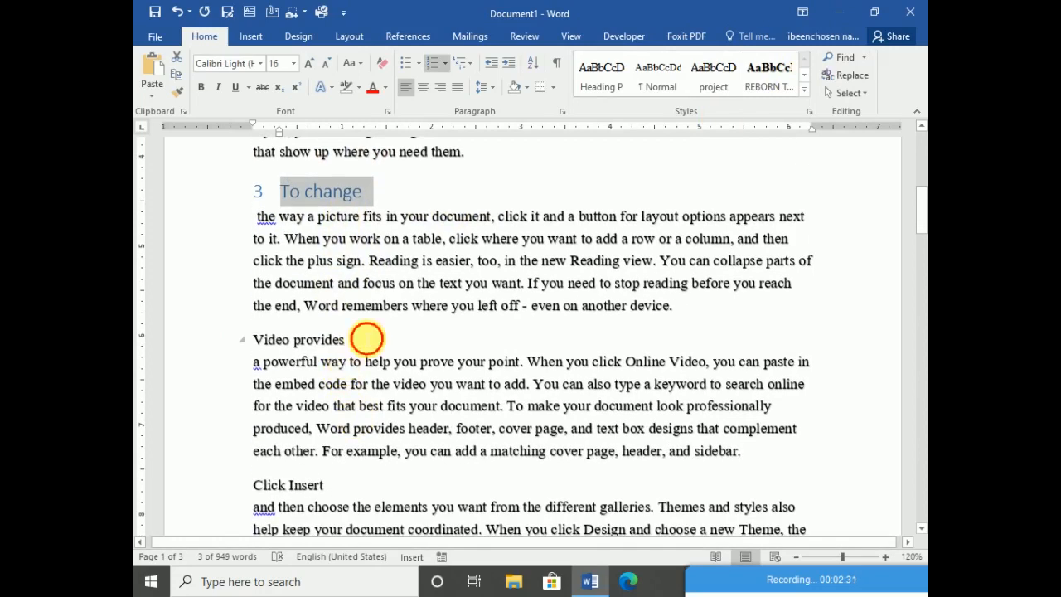
pyautogui.click(238, 341)
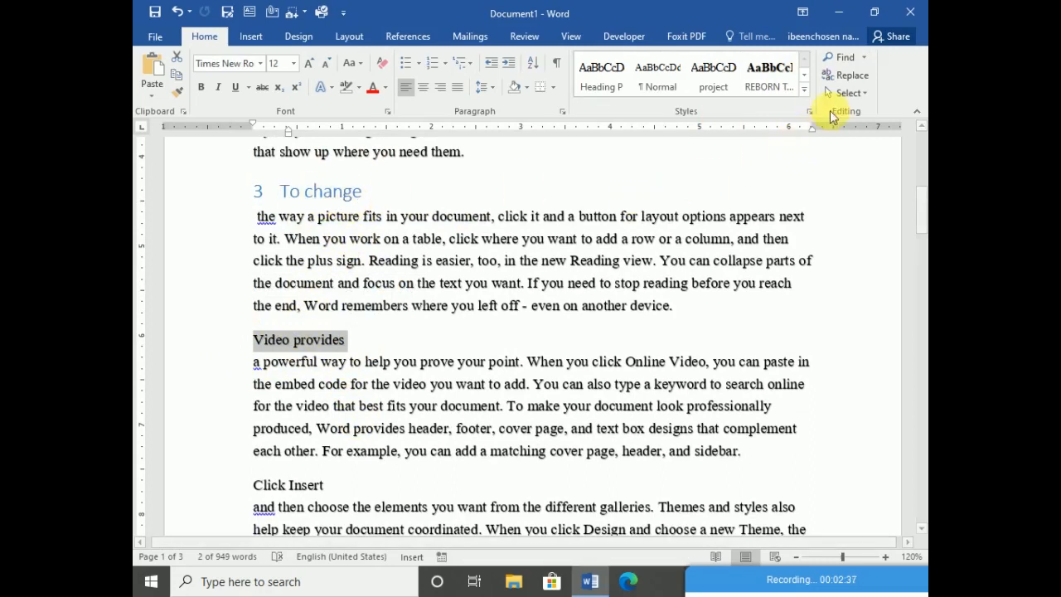
pyautogui.click(804, 88)
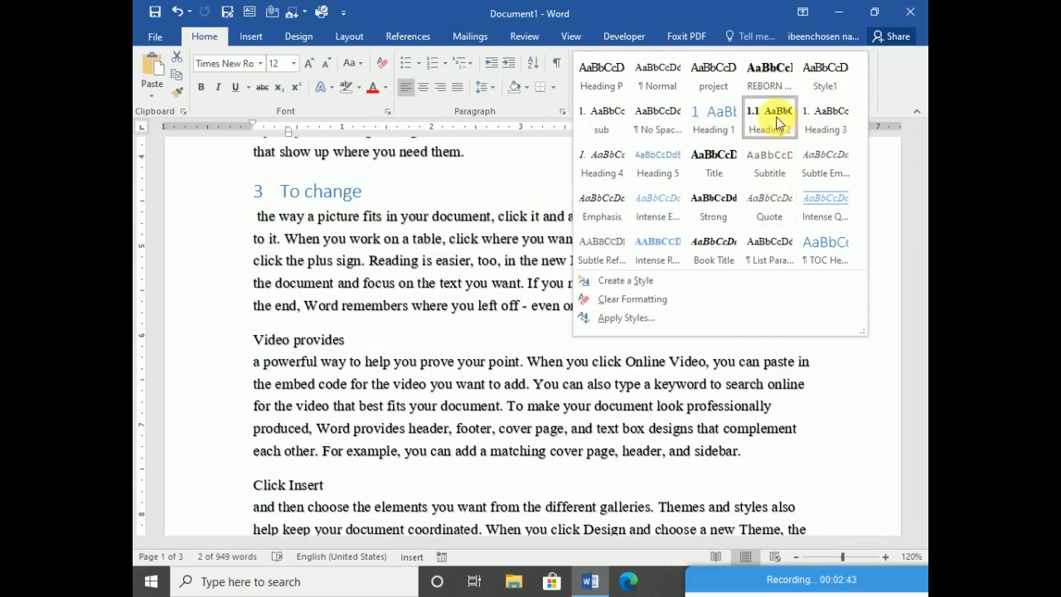
pyautogui.press('Escape')
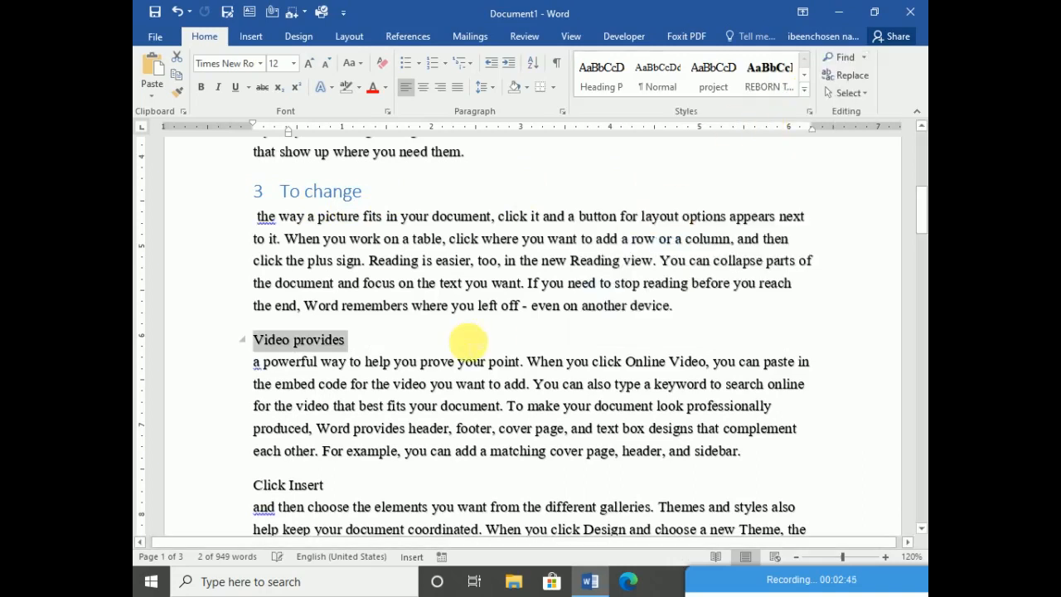
pyautogui.click(379, 340)
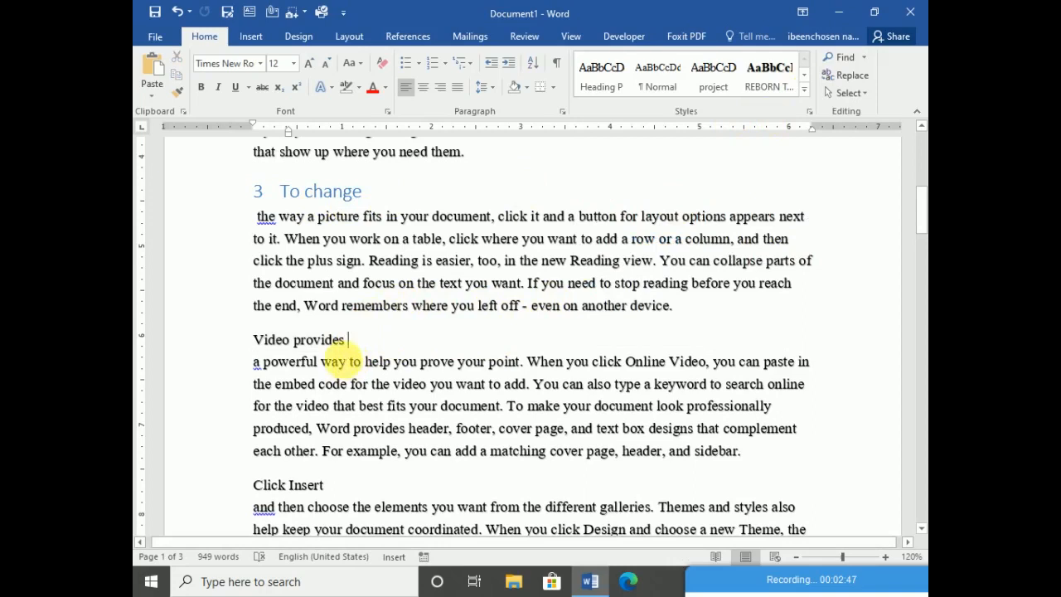
# Step: With the "Video provides" line selected, modify the Heading 2 style to justified alignment and bold text
pyautogui.moveTo(346, 346); pyautogui.dragTo(252, 341)
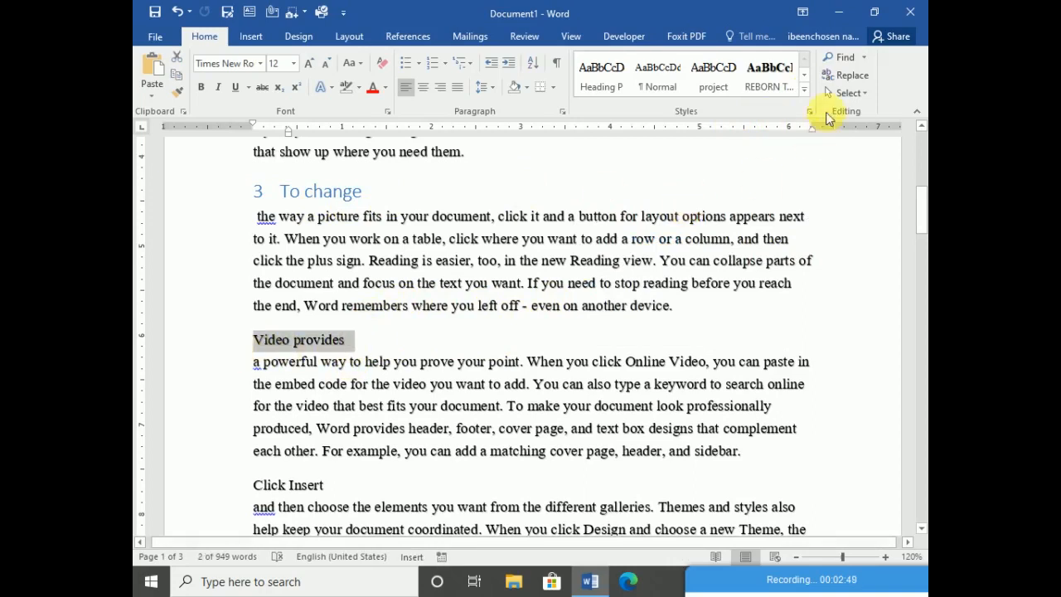
pyautogui.click(804, 89)
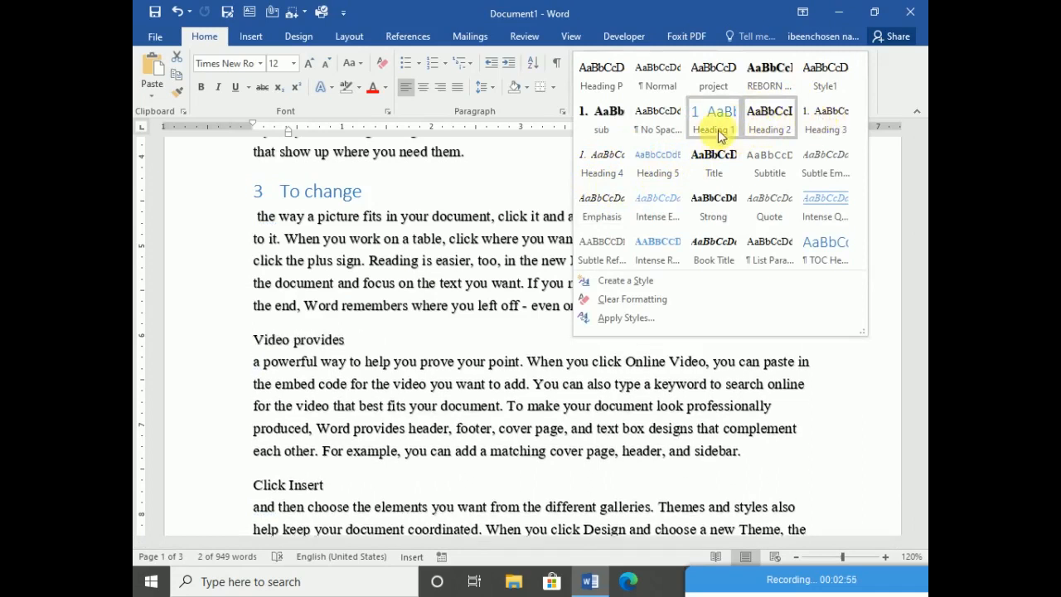
pyautogui.rightClick(784, 120)
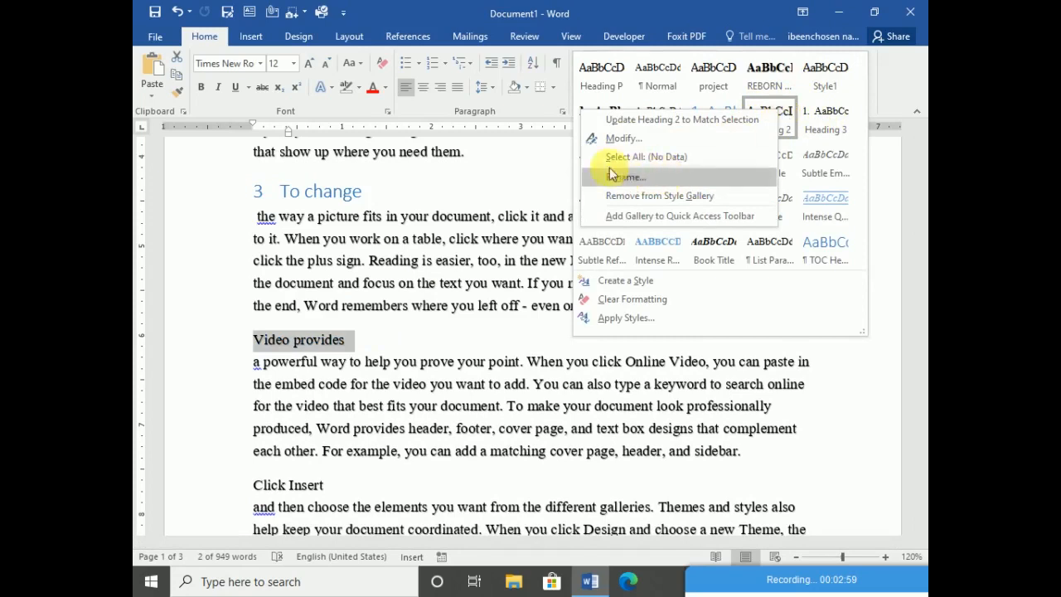
pyautogui.click(621, 70)
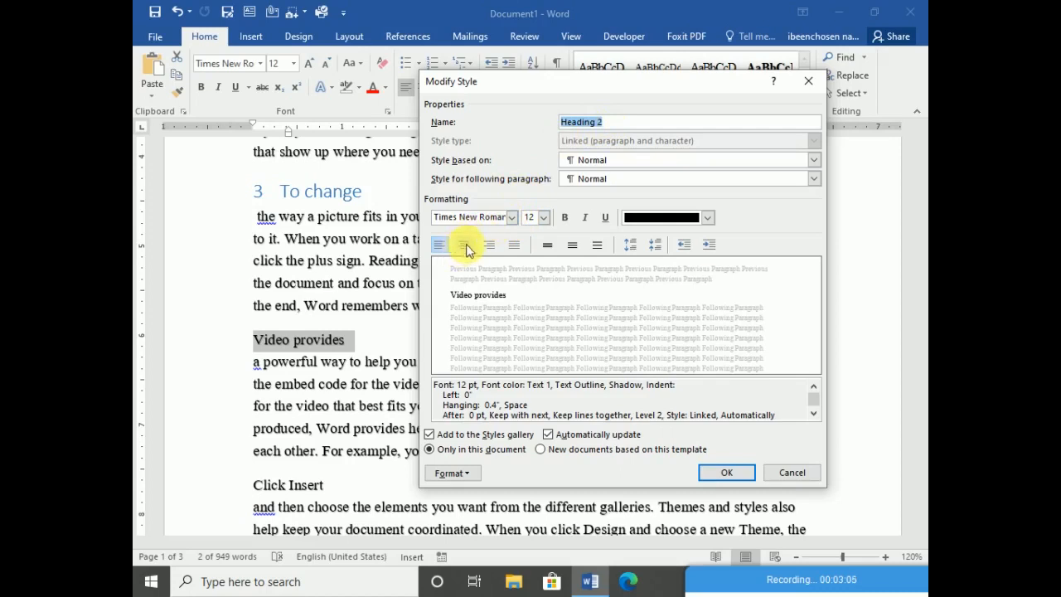
pyautogui.click(513, 244)
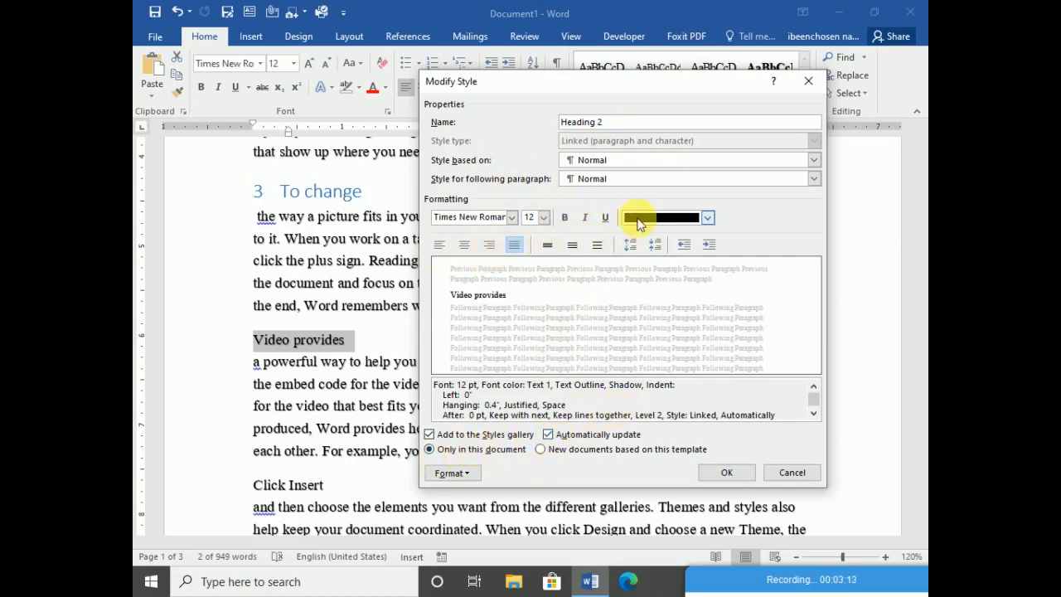
pyautogui.click(566, 219)
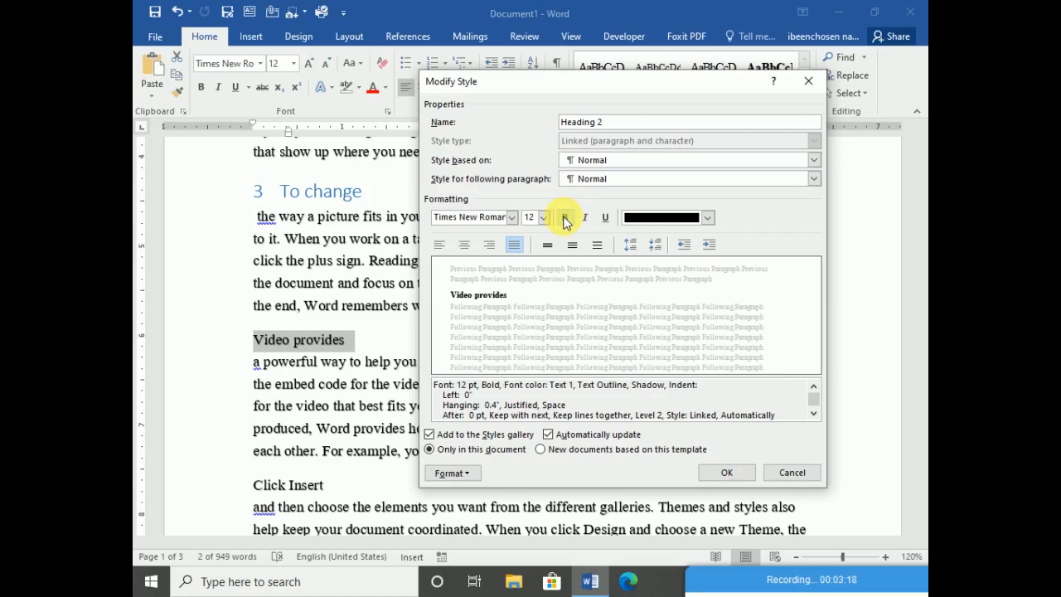
pyautogui.click(721, 474)
pyautogui.click(355, 340)
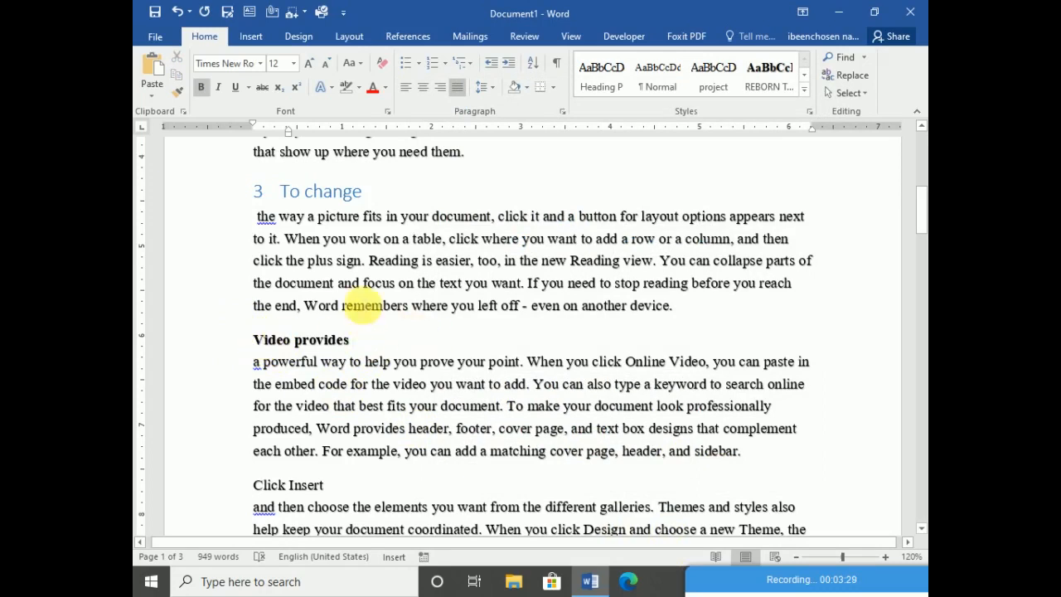
# Step: With the "When you click Online" heading selected, open the Heading 1 style for modification and set its font color to Automatic
pyautogui.scroll(-1, 332, 307)
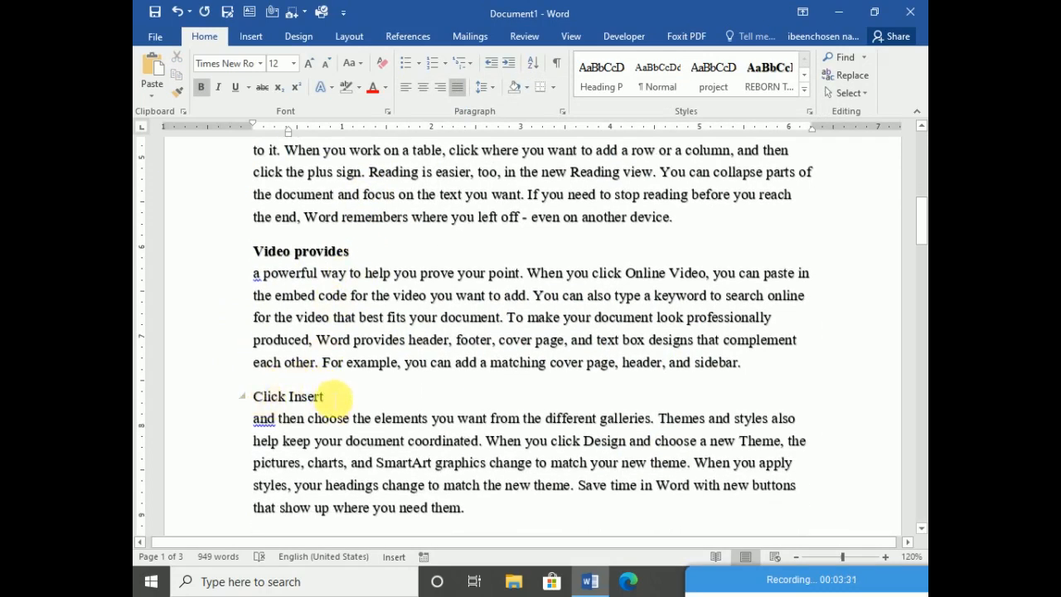
pyautogui.scroll(3, 330, 399)
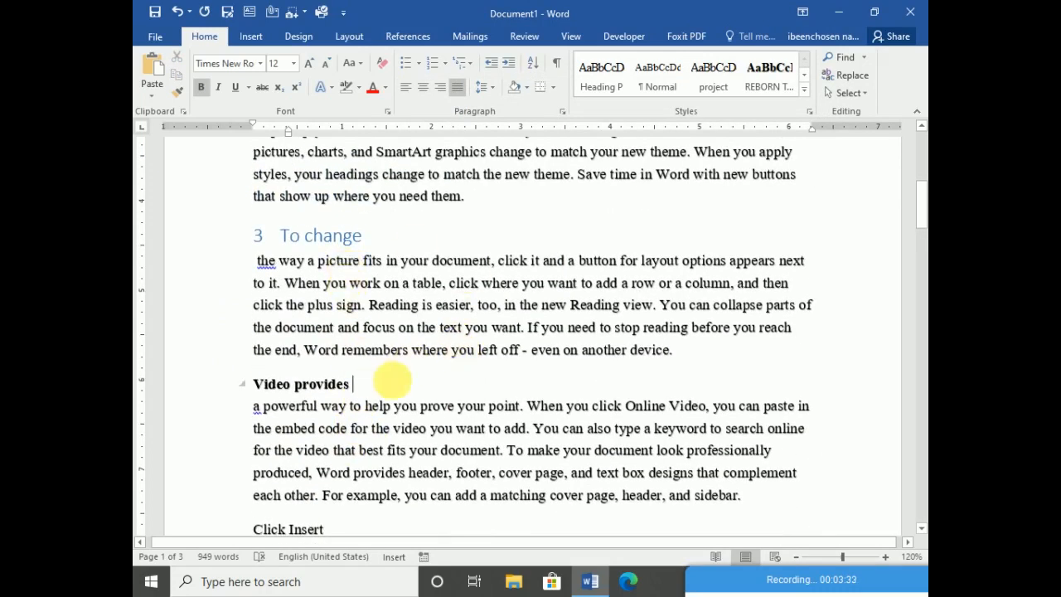
pyautogui.scroll(5, 331, 240)
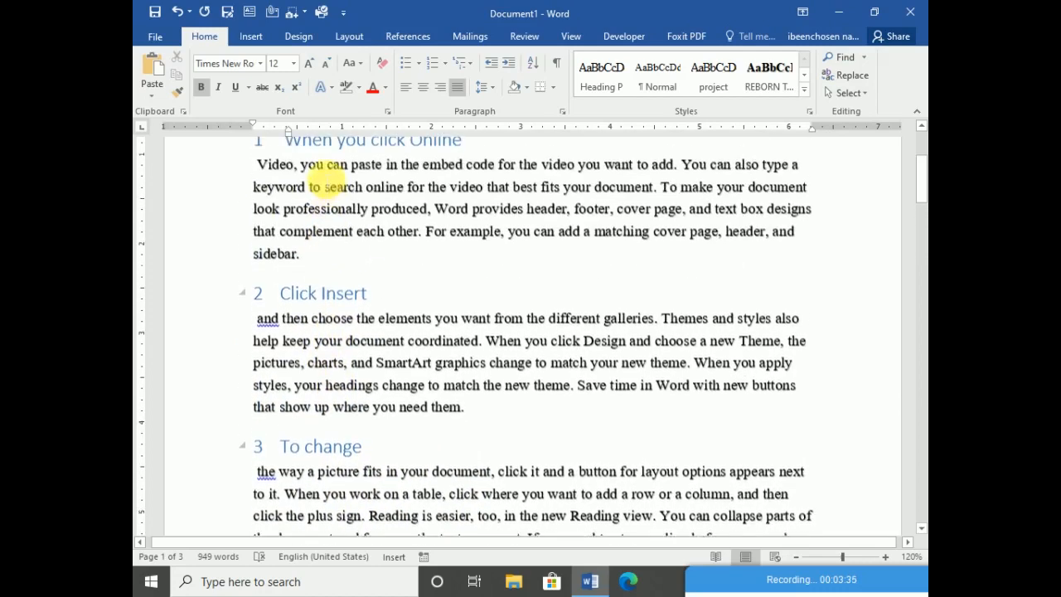
pyautogui.scroll(3, 325, 175)
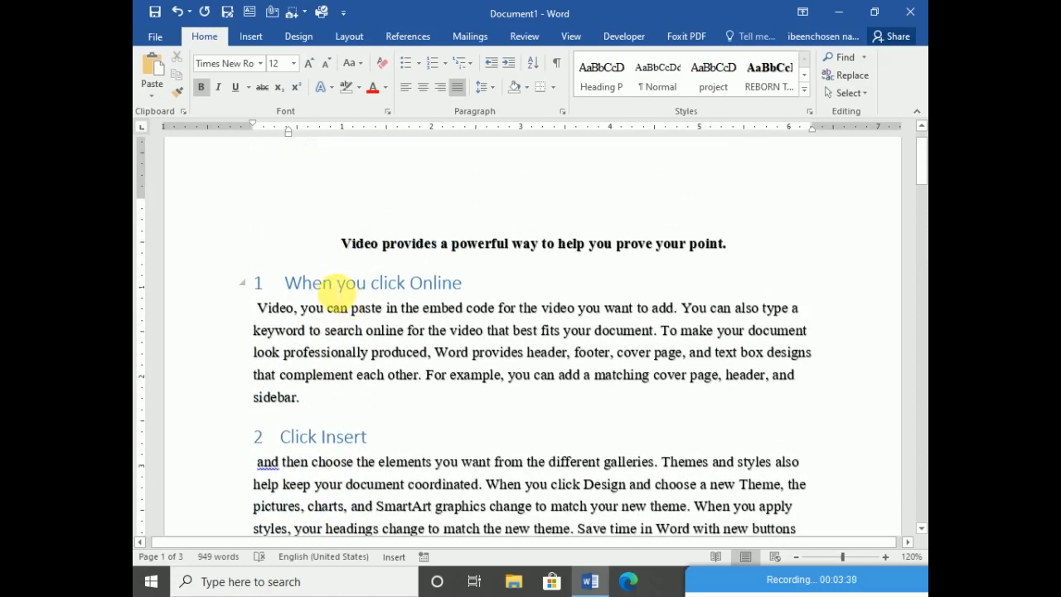
pyautogui.rightClick(336, 288)
pyautogui.press('Escape')
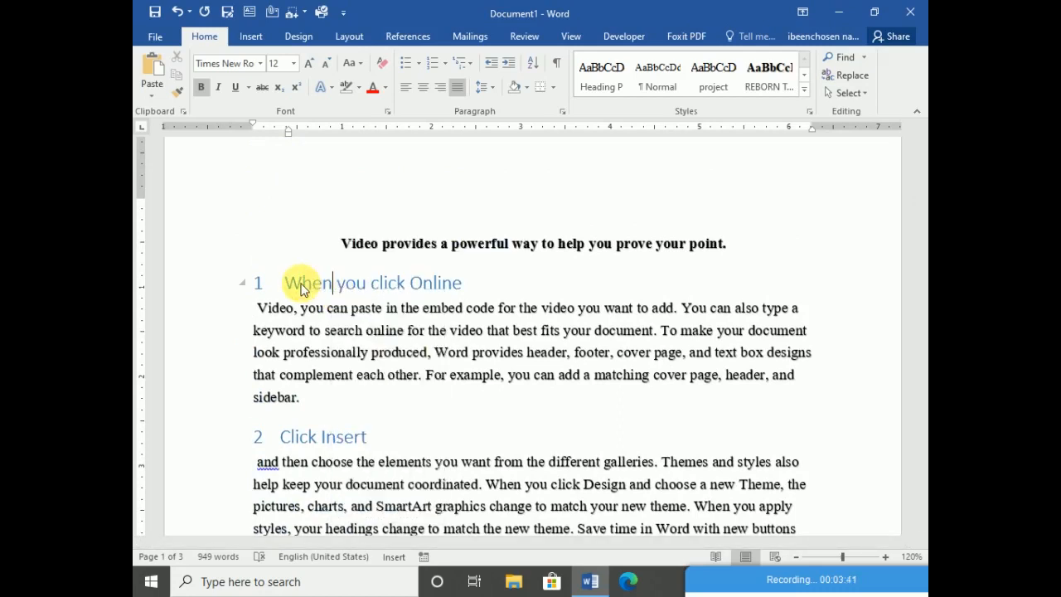
pyautogui.moveTo(476, 284); pyautogui.dragTo(229, 304)
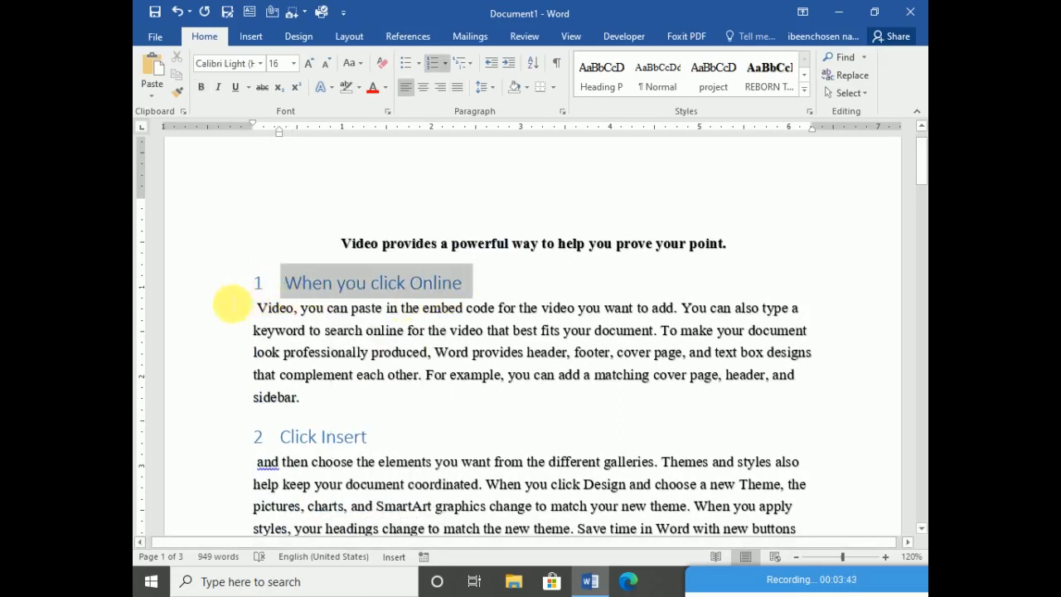
pyautogui.click(804, 93)
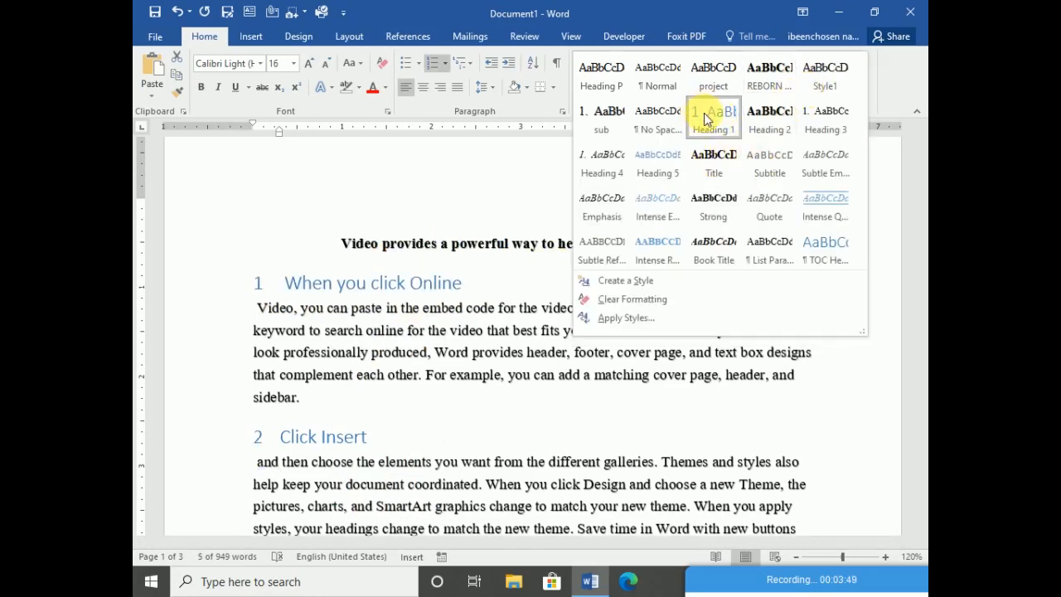
pyautogui.rightClick(703, 113)
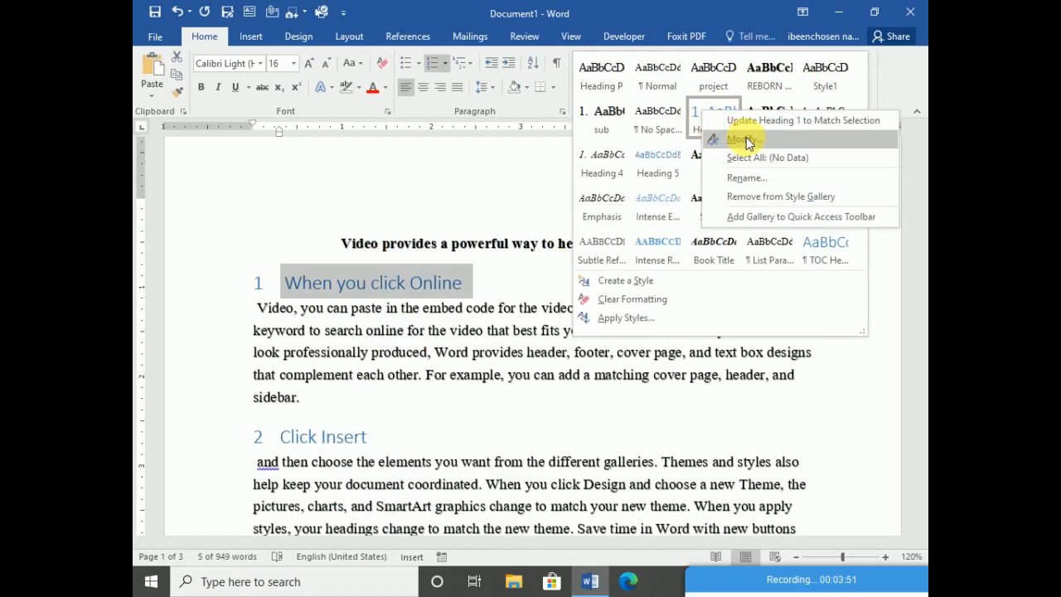
pyautogui.click(748, 142)
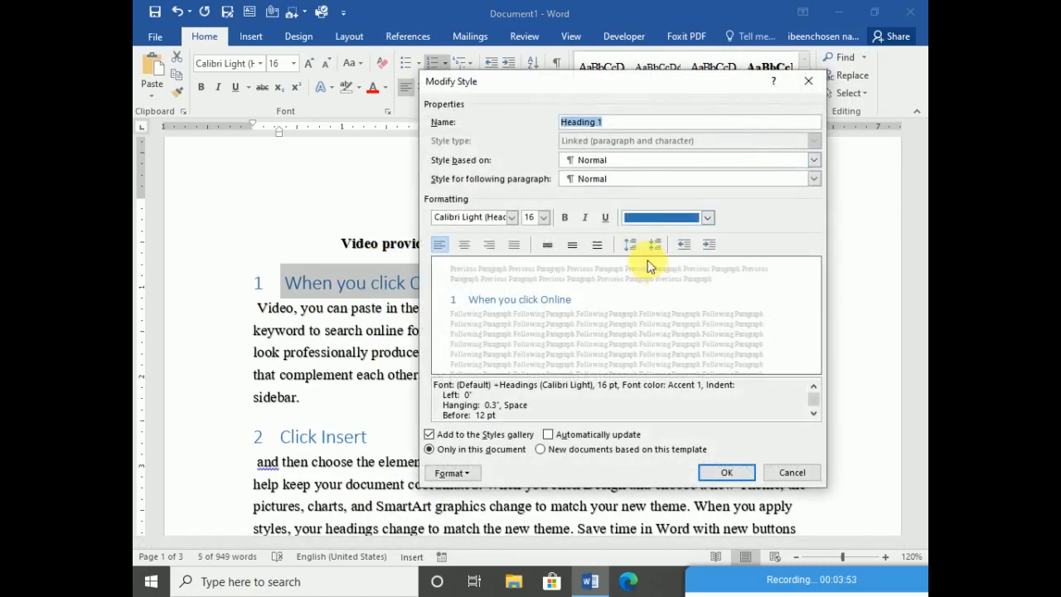
pyautogui.click(709, 219)
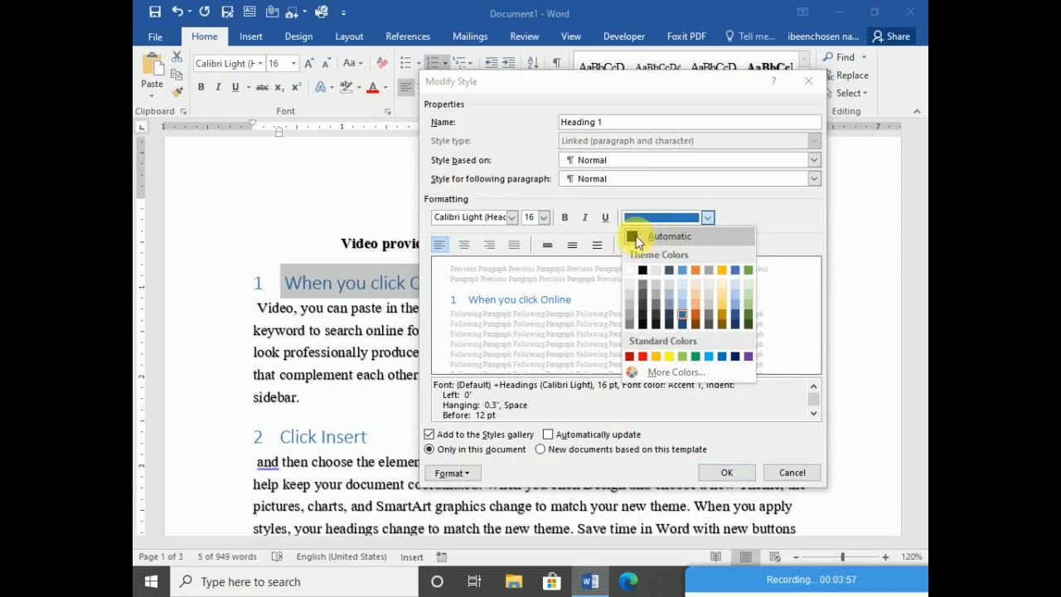
pyautogui.click(636, 238)
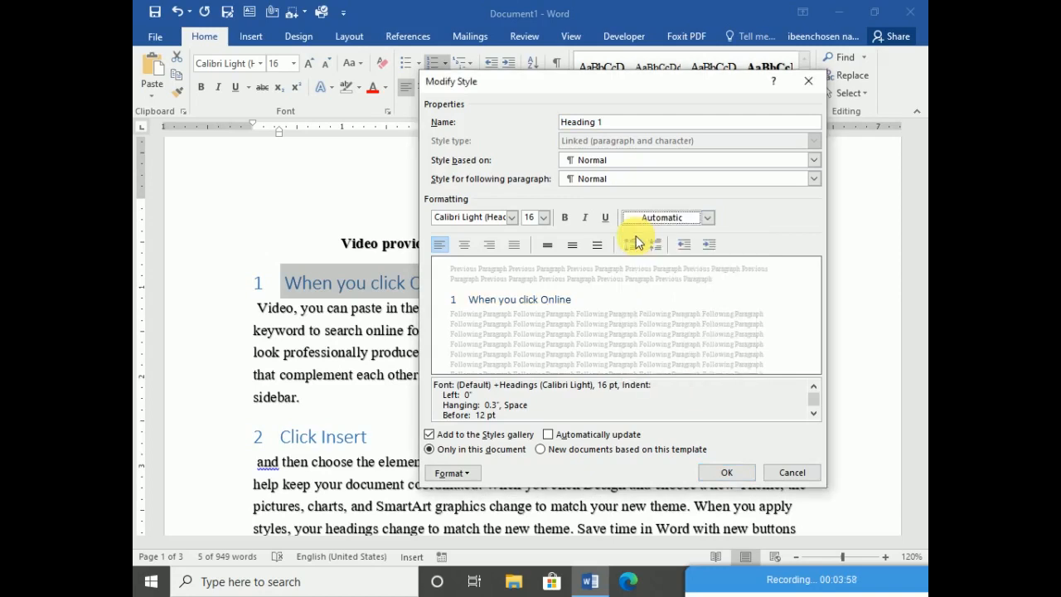
# Step: Set the Heading 1 style to Times New Roman, 12 pt, with justified alignment, and apply the changes
pyautogui.click(514, 218)
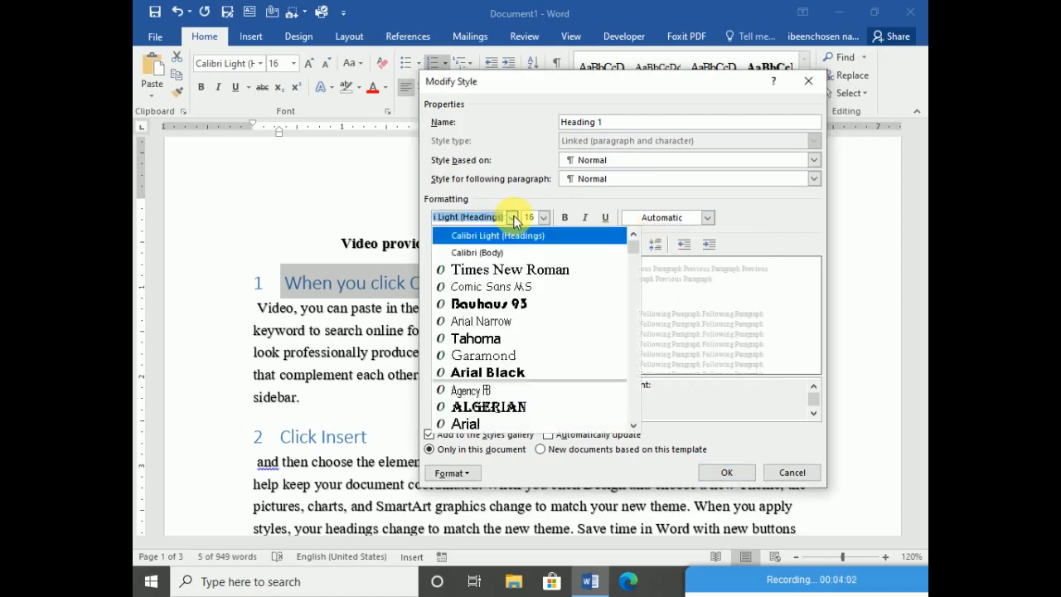
pyautogui.click(527, 272)
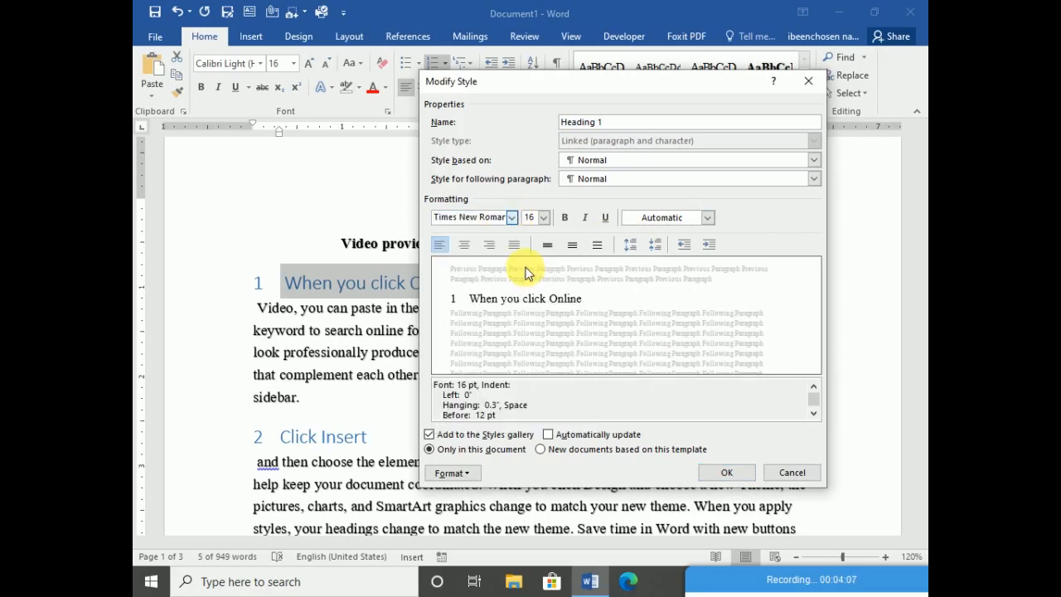
pyautogui.click(545, 218)
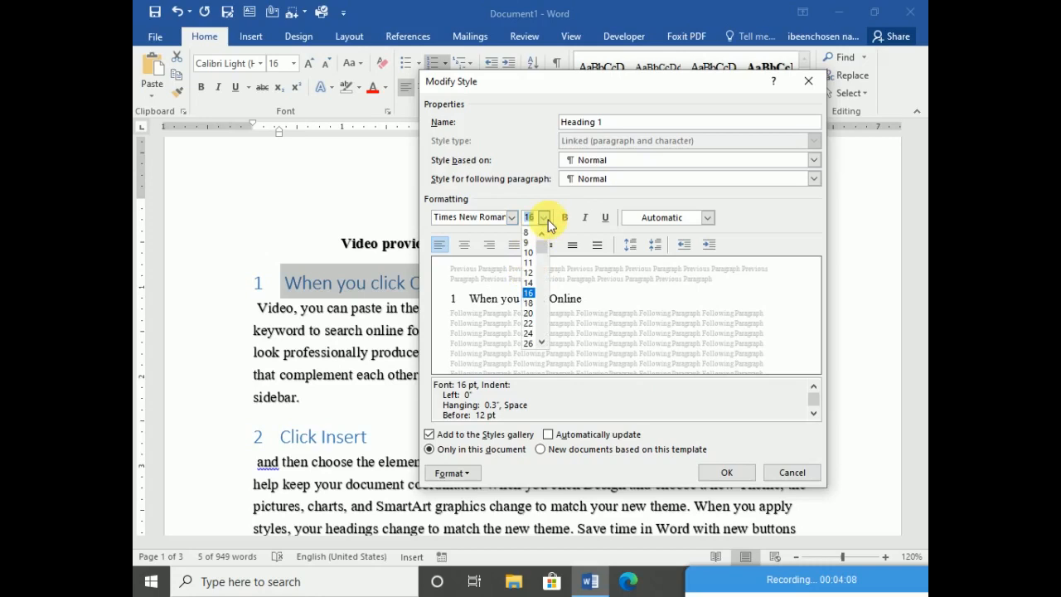
pyautogui.click(531, 274)
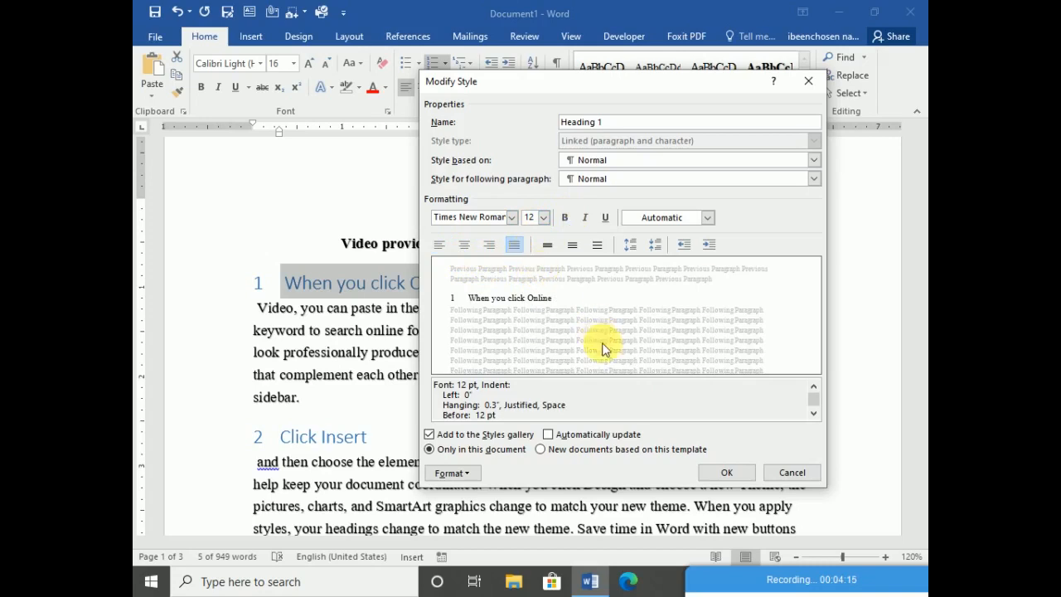
pyautogui.click(723, 476)
# Step: Examine how the numbered headings and the "Video provides" line look throughout the first page
pyautogui.scroll(-3, 304, 422)
pyautogui.scroll(-2, 303, 436)
pyautogui.scroll(4, 307, 385)
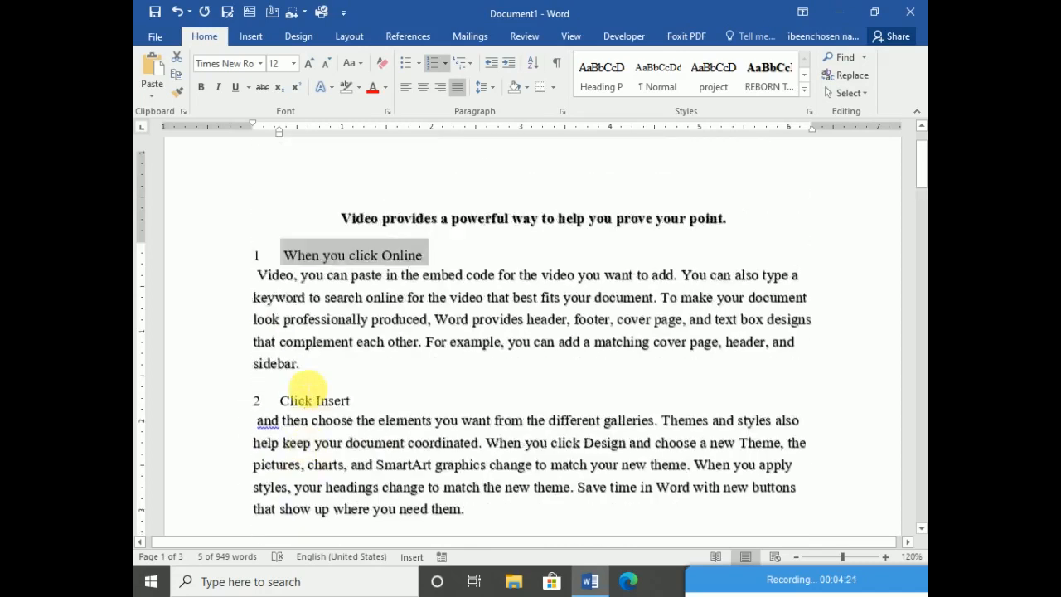
pyautogui.scroll(2, 307, 388)
pyautogui.scroll(-1, 309, 342)
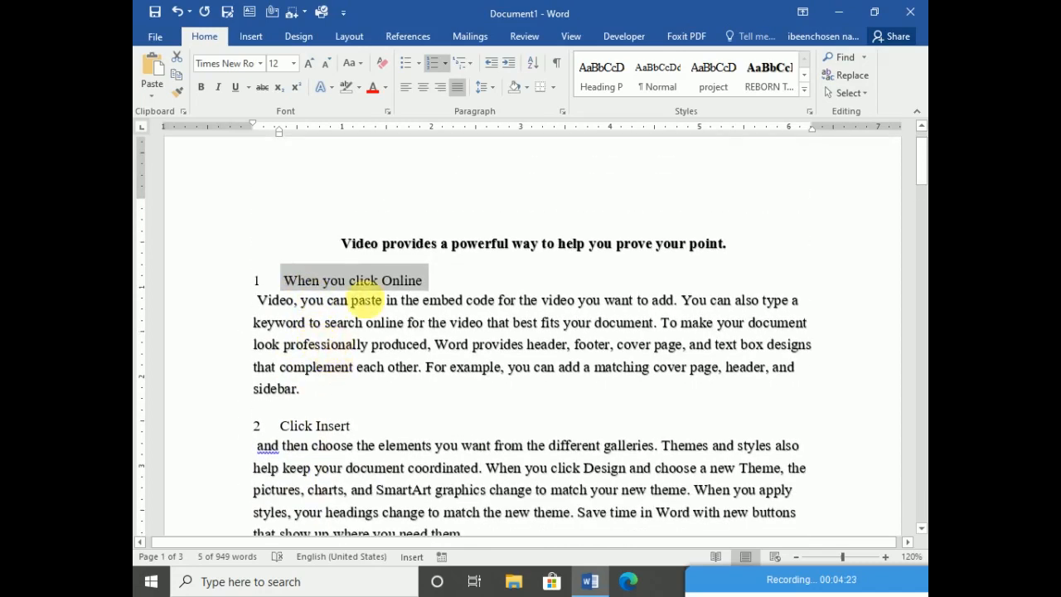
pyautogui.scroll(-2, 344, 304)
pyautogui.scroll(-3, 329, 381)
pyautogui.scroll(3, 348, 311)
pyautogui.scroll(-5, 319, 234)
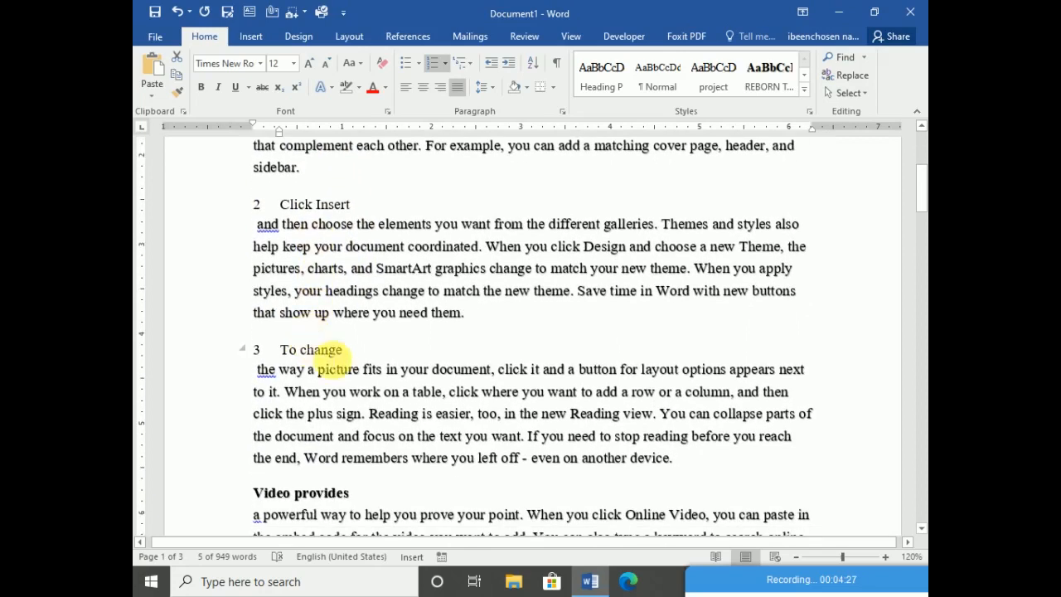
pyautogui.scroll(-5, 319, 370)
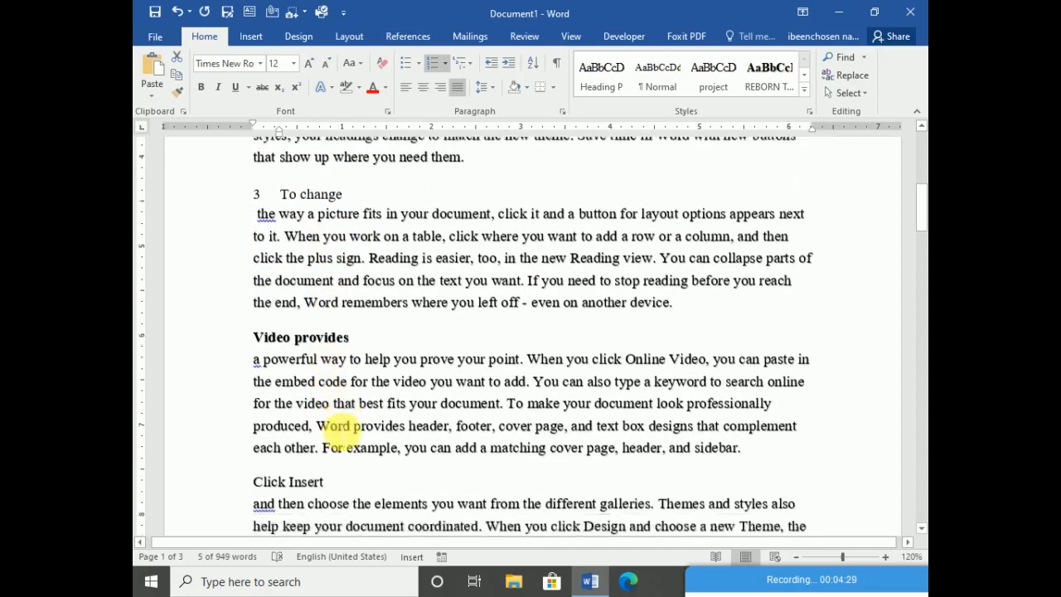
pyautogui.scroll(4, 323, 445)
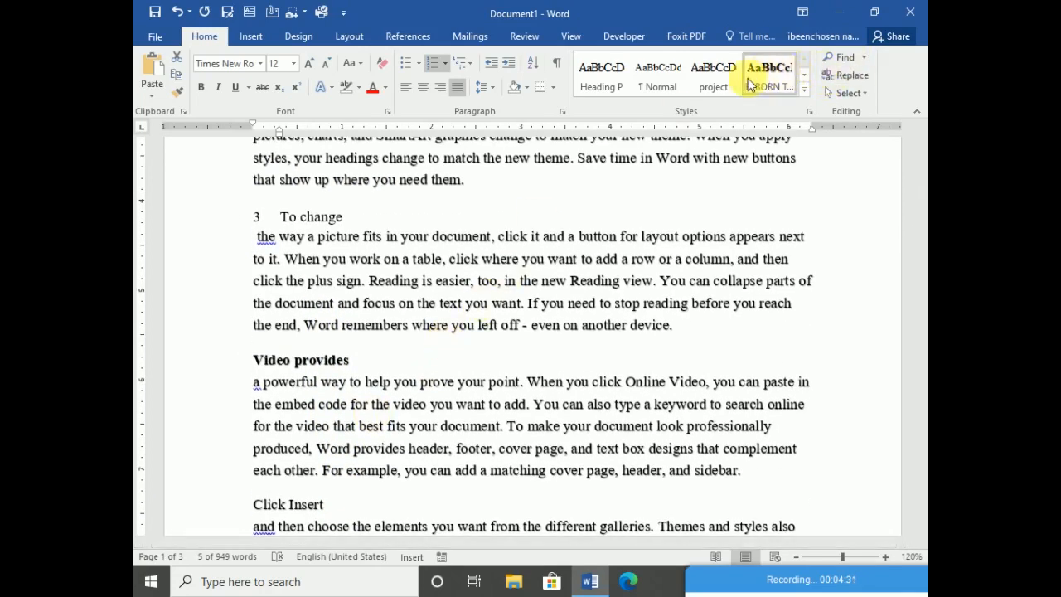
pyautogui.scroll(-3, 315, 278)
pyautogui.scroll(2, 320, 307)
pyautogui.scroll(2, 336, 286)
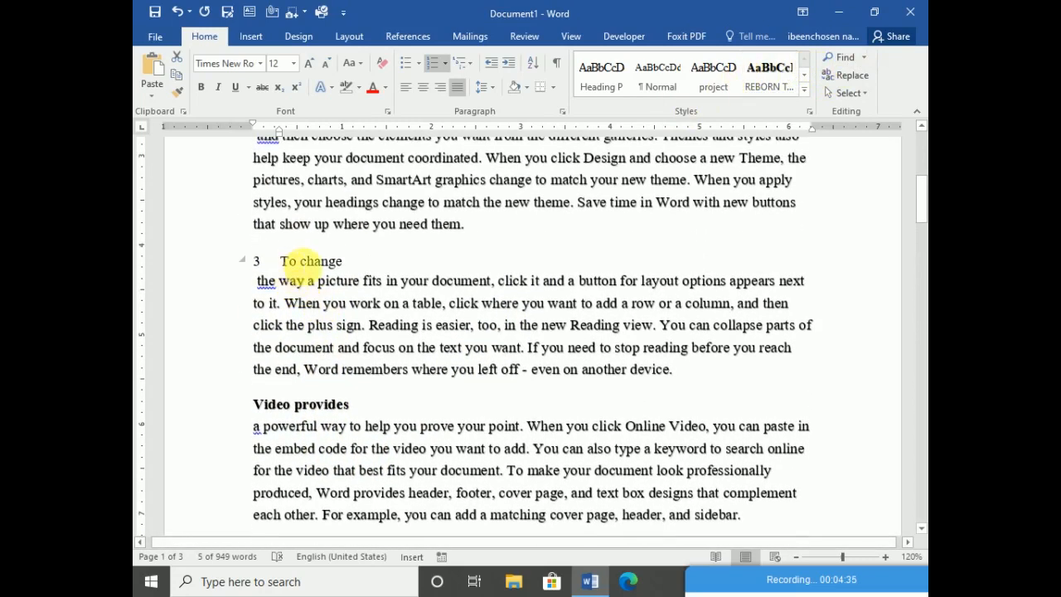
# Step: Copy the formatting of the "To change" heading onto the unnumbered "Click Insert" line with Format Painter
pyautogui.moveTo(322, 262); pyautogui.dragTo(264, 263)
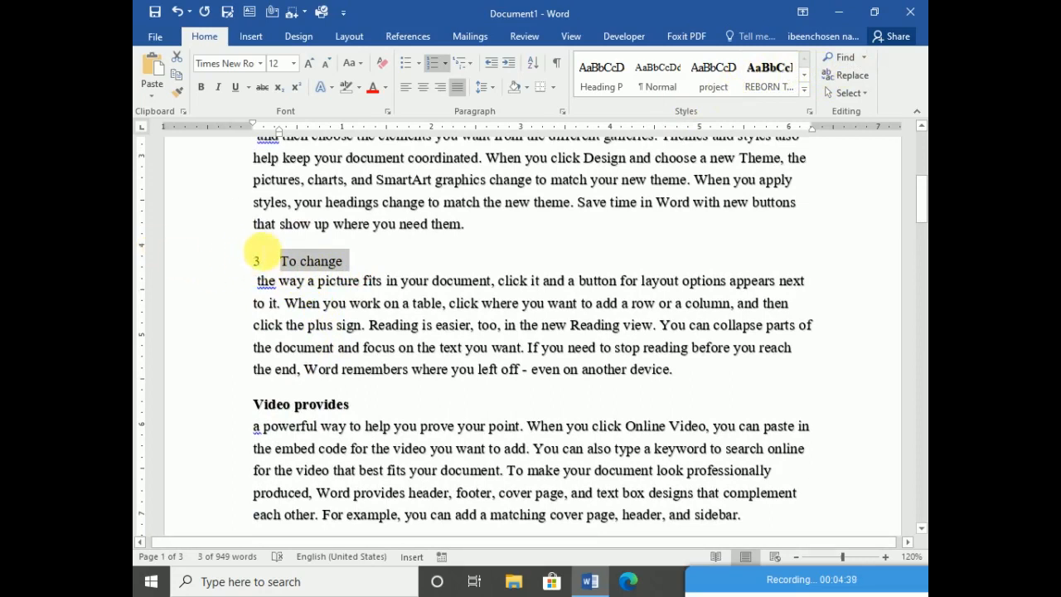
pyautogui.click(179, 93)
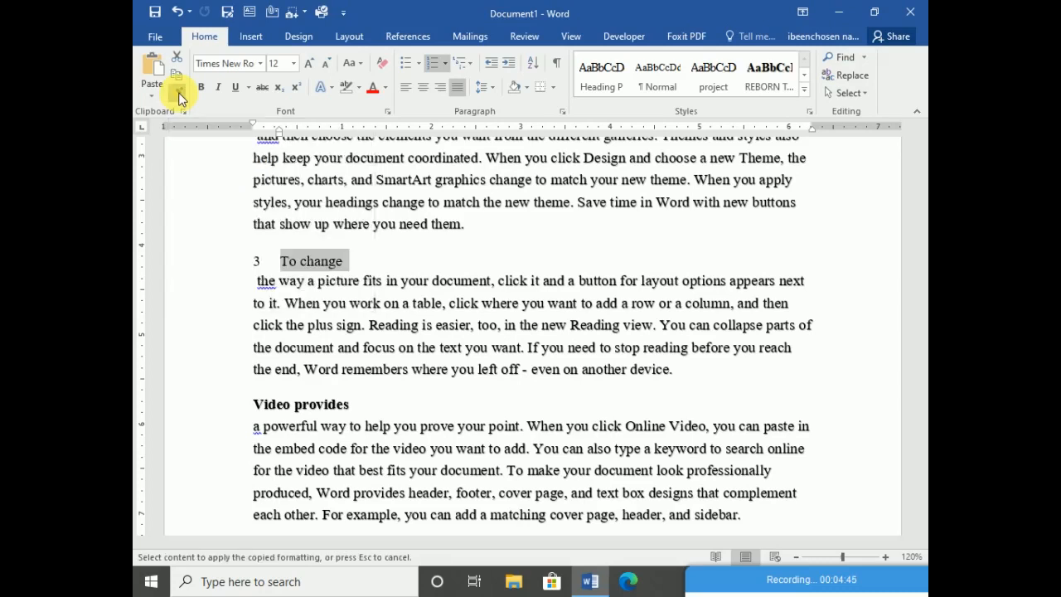
pyautogui.scroll(-2, 315, 324)
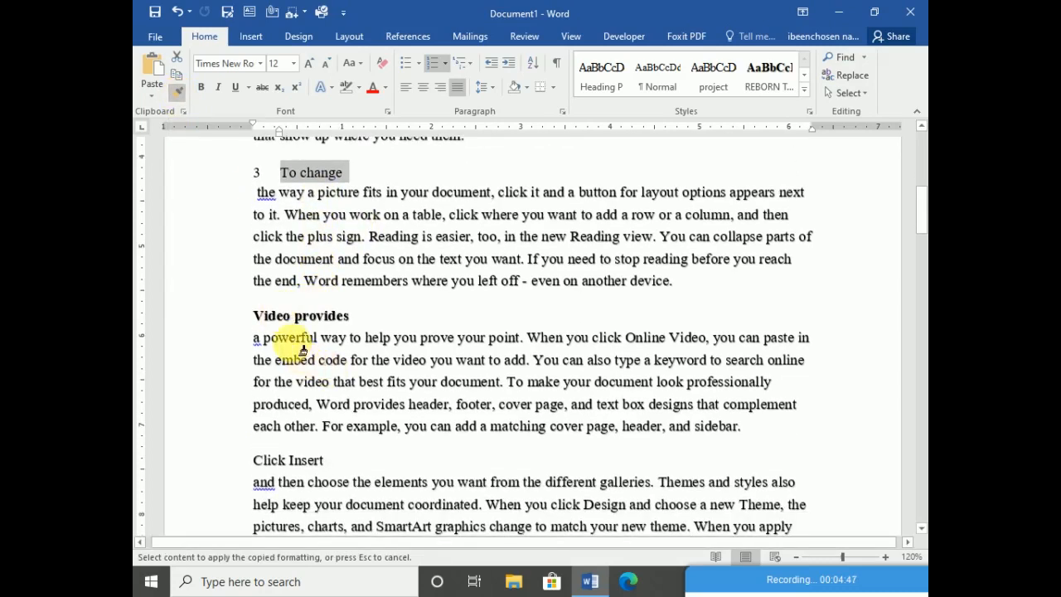
pyautogui.scroll(-2, 299, 348)
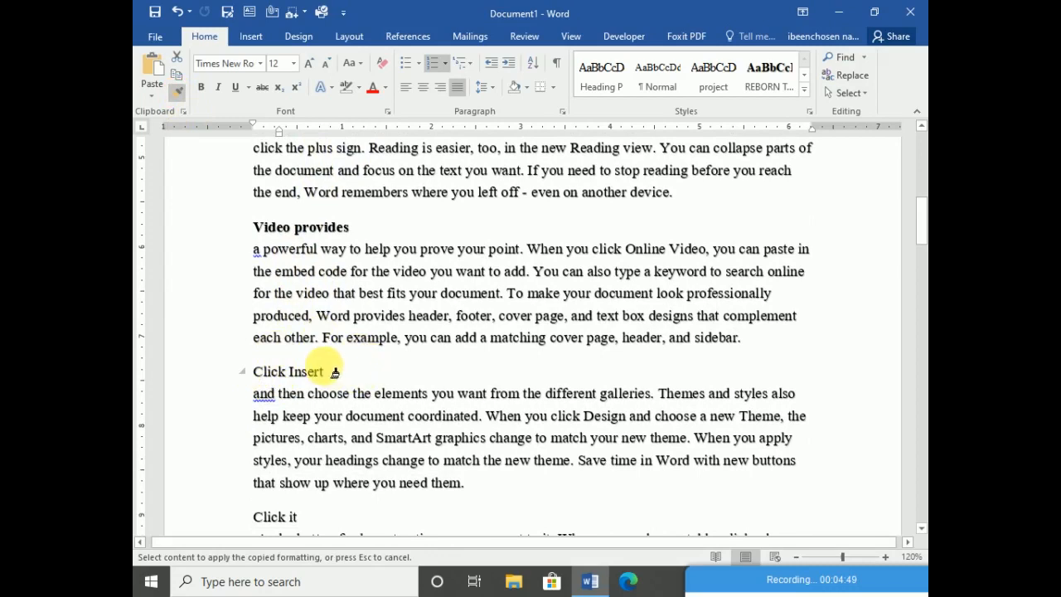
pyautogui.moveTo(348, 379); pyautogui.dragTo(254, 372)
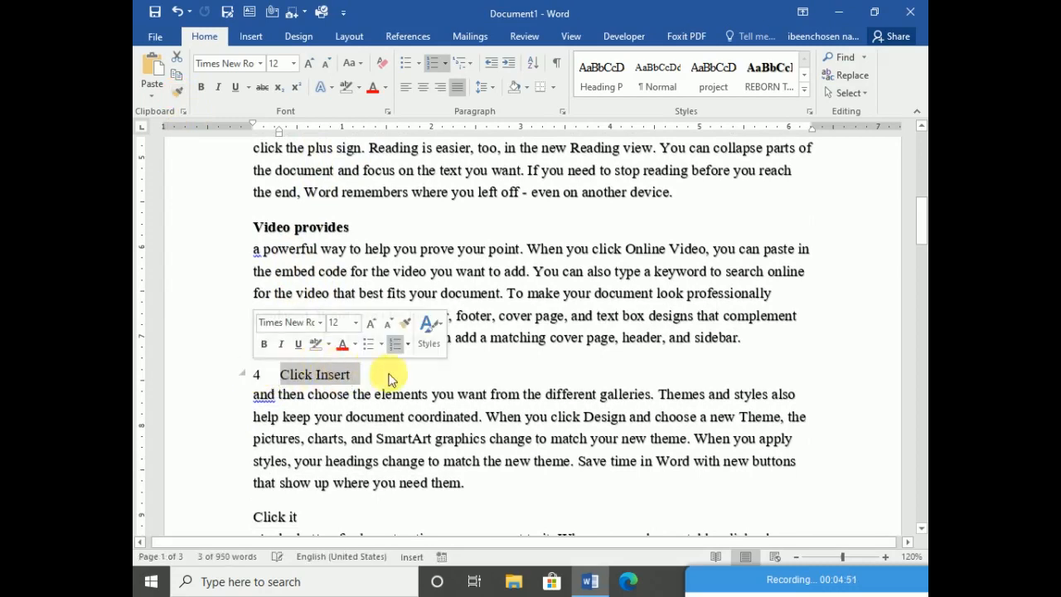
# Step: Copy the formatting of the lower "Click Insert" heading onto the bold "Video provides" line with Format Painter
pyautogui.scroll(2, 367, 382)
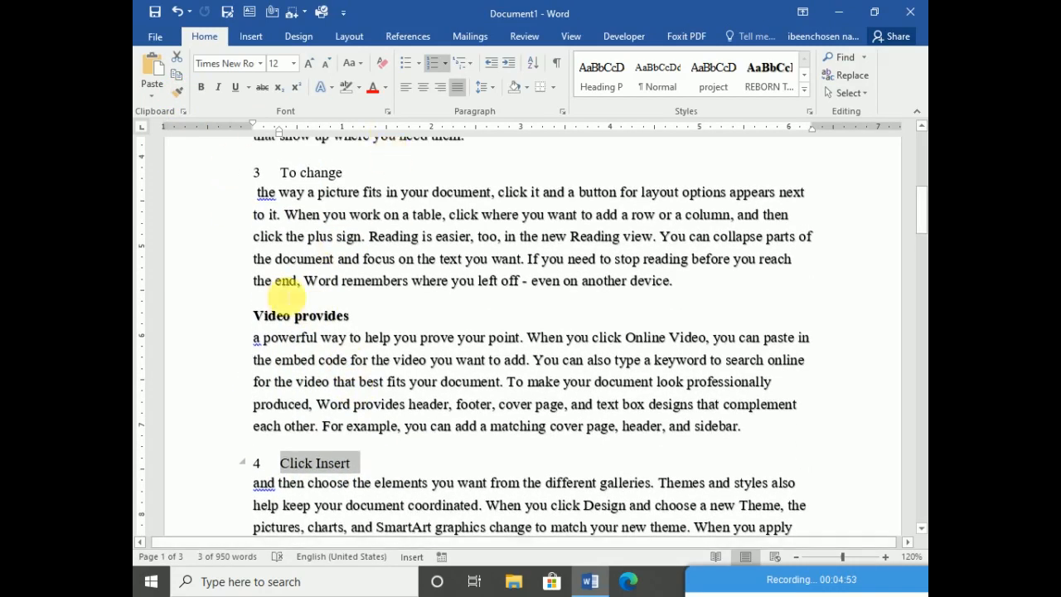
pyautogui.click(174, 92)
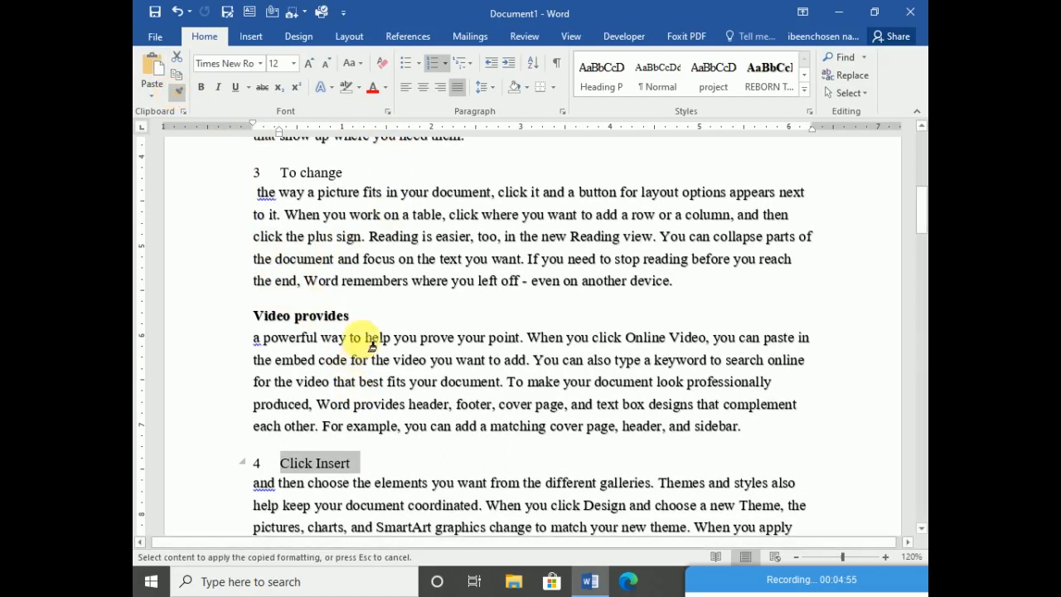
pyautogui.moveTo(372, 315); pyautogui.dragTo(253, 315)
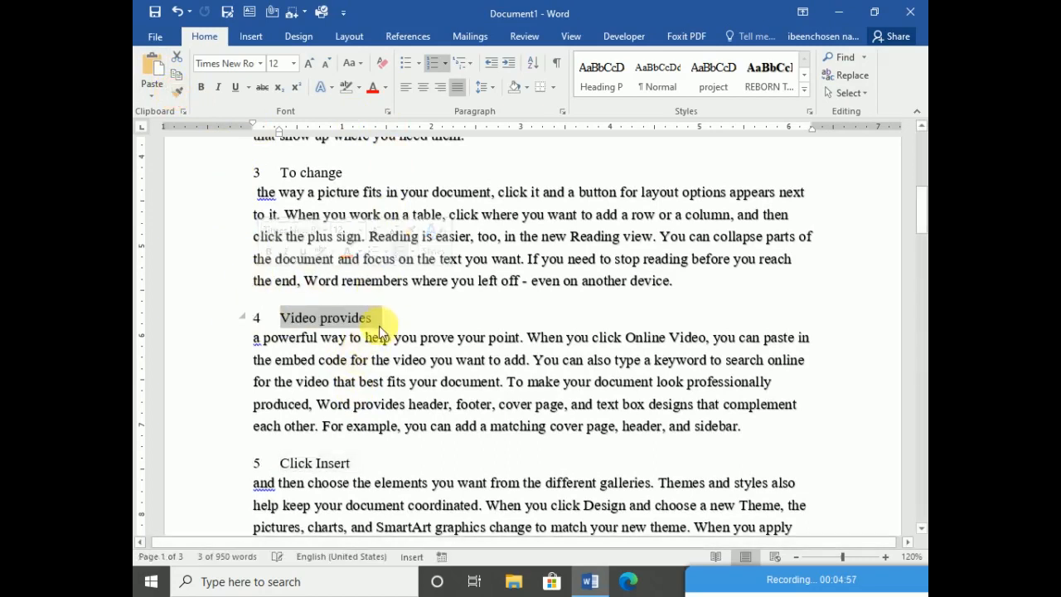
# Step: Copy the lower "Click Insert" heading's formatting onto the "Click it" line and demote that line to second-level numbering, 5.1
pyautogui.scroll(-4, 379, 343)
pyautogui.moveTo(282, 286); pyautogui.dragTo(354, 286)
pyautogui.click(176, 92)
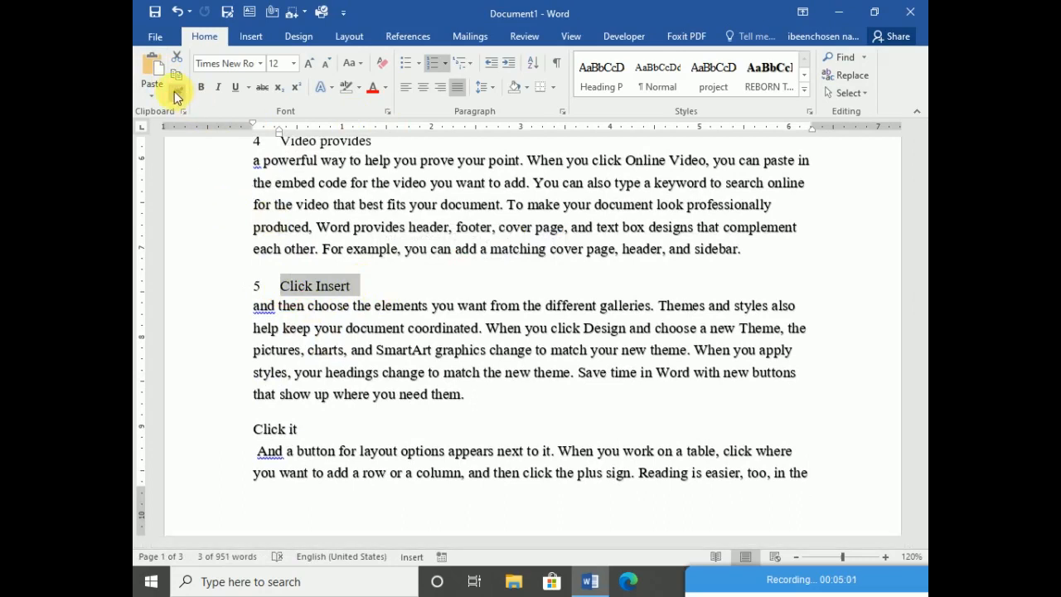
pyautogui.scroll(-3, 277, 331)
pyautogui.moveTo(255, 298); pyautogui.dragTo(330, 297)
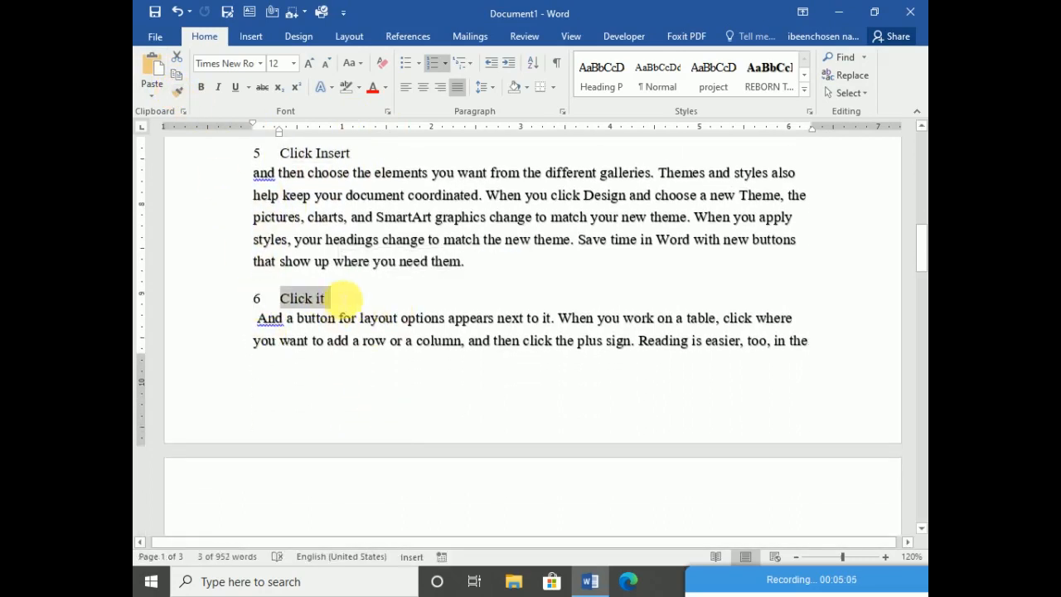
pyautogui.scroll(2, 357, 282)
pyautogui.scroll(-3, 303, 303)
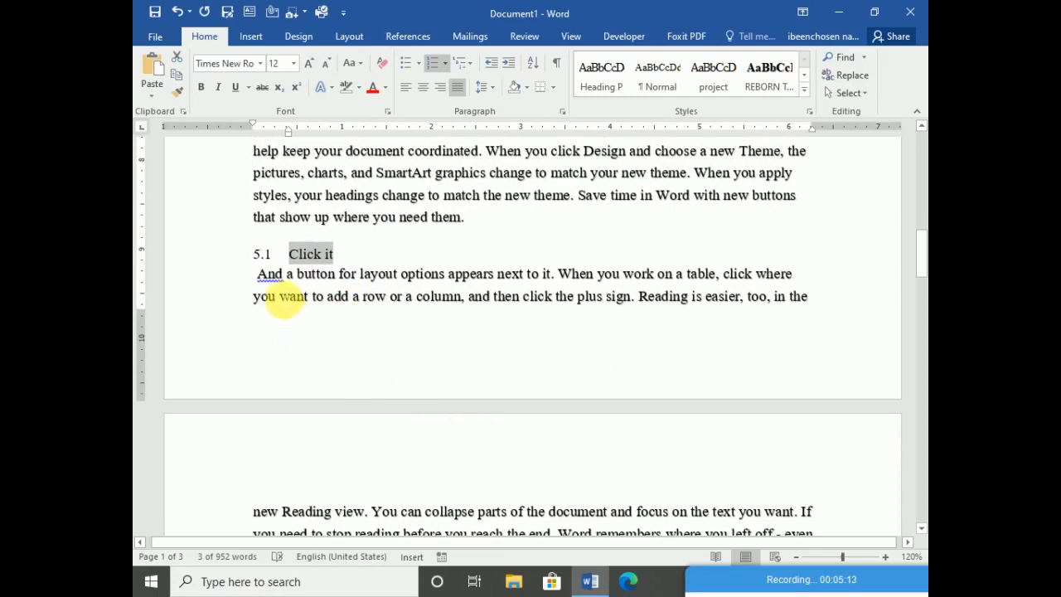
# Step: Copy the formatting of the second-level "Click it" heading onto the unnumbered "Video provides" line below it with Format Painter
pyautogui.scroll(-3, 315, 330)
pyautogui.click(351, 434)
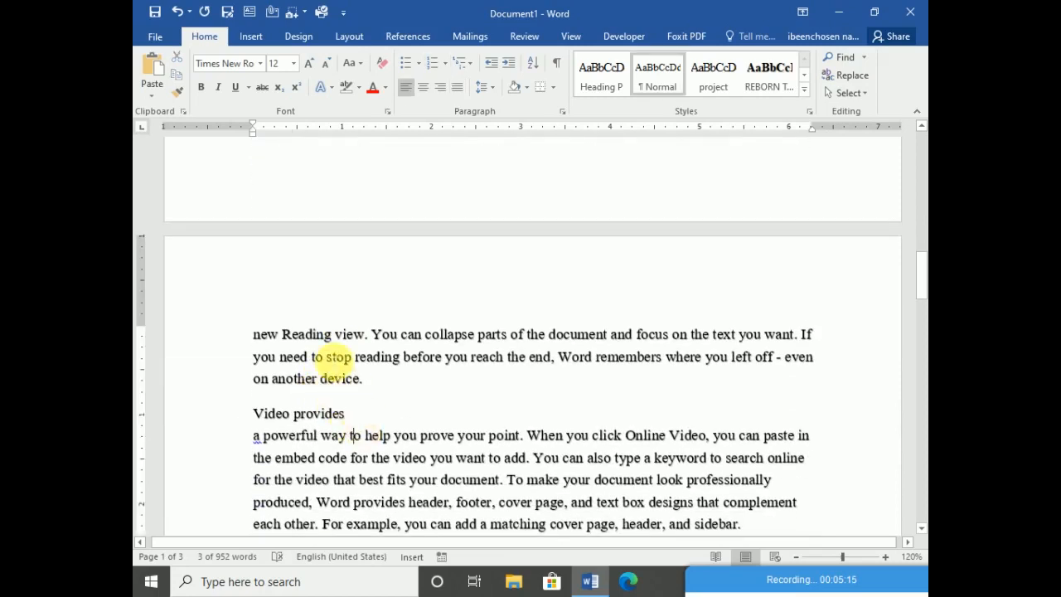
pyautogui.scroll(3, 320, 320)
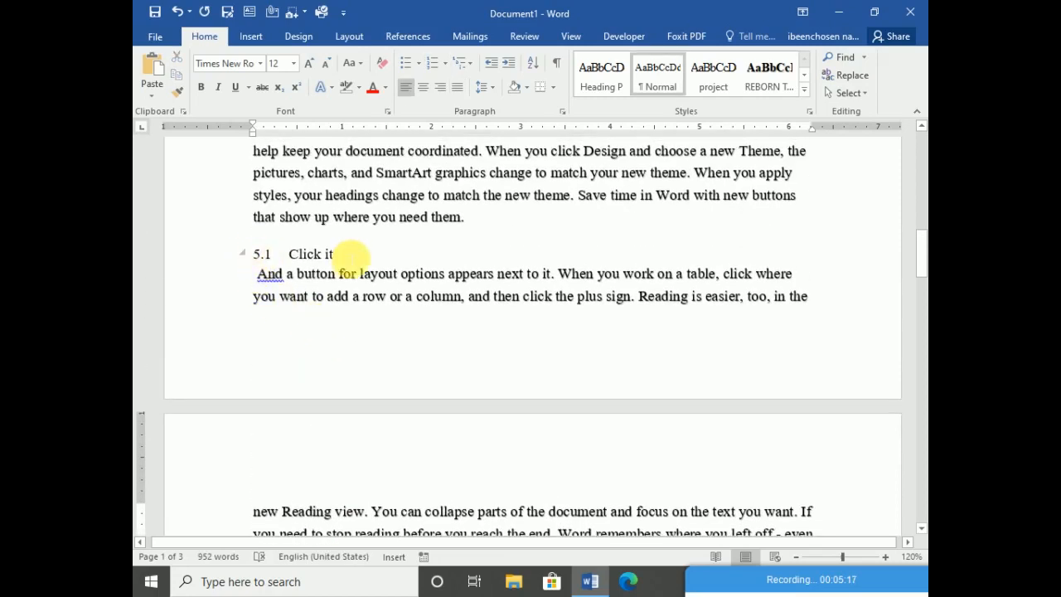
pyautogui.moveTo(346, 257); pyautogui.dragTo(248, 263)
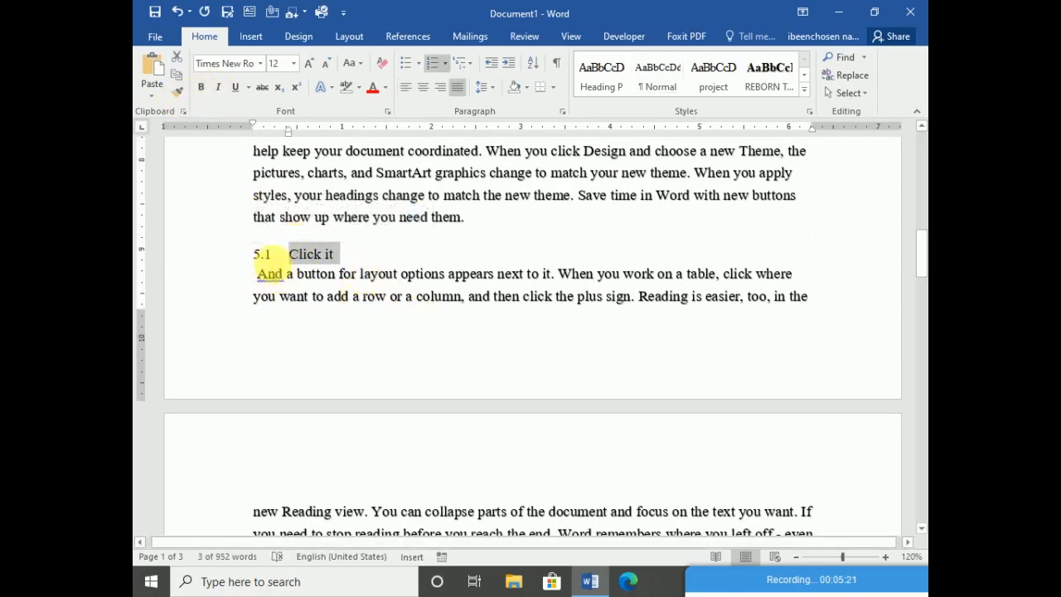
pyautogui.click(177, 93)
pyautogui.scroll(-3, 340, 348)
pyautogui.moveTo(368, 422); pyautogui.dragTo(254, 413)
# Step: Copy the formatting of the section 5 "Click Insert" heading onto the unnumbered "Click Insert" line following subsection 5.2 with Format Painter
pyautogui.scroll(-3, 359, 332)
pyautogui.scroll(8, 373, 311)
pyautogui.scroll(2, 322, 294)
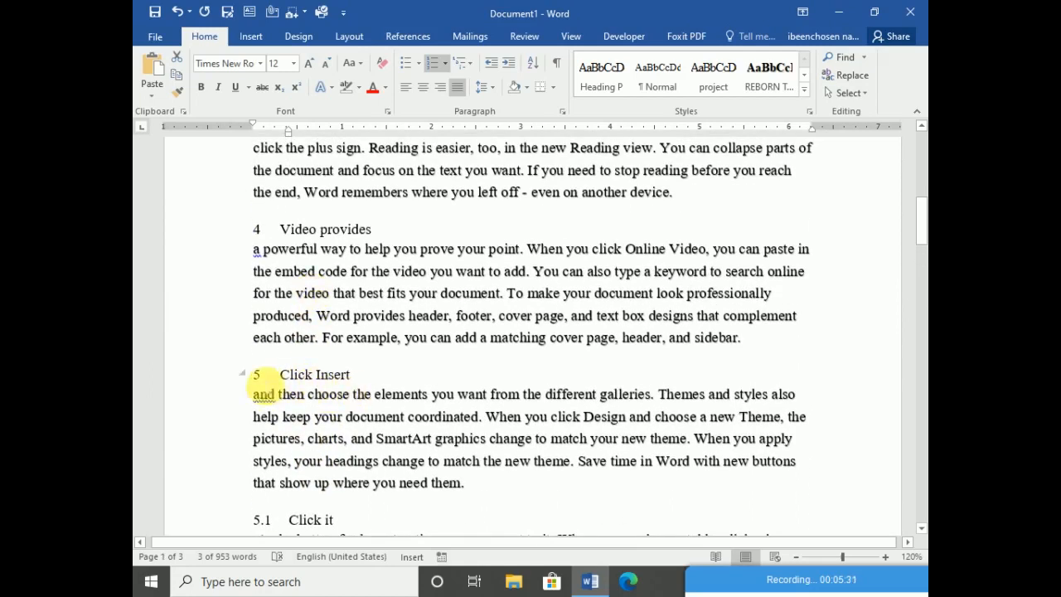
pyautogui.moveTo(336, 375); pyautogui.dragTo(249, 379)
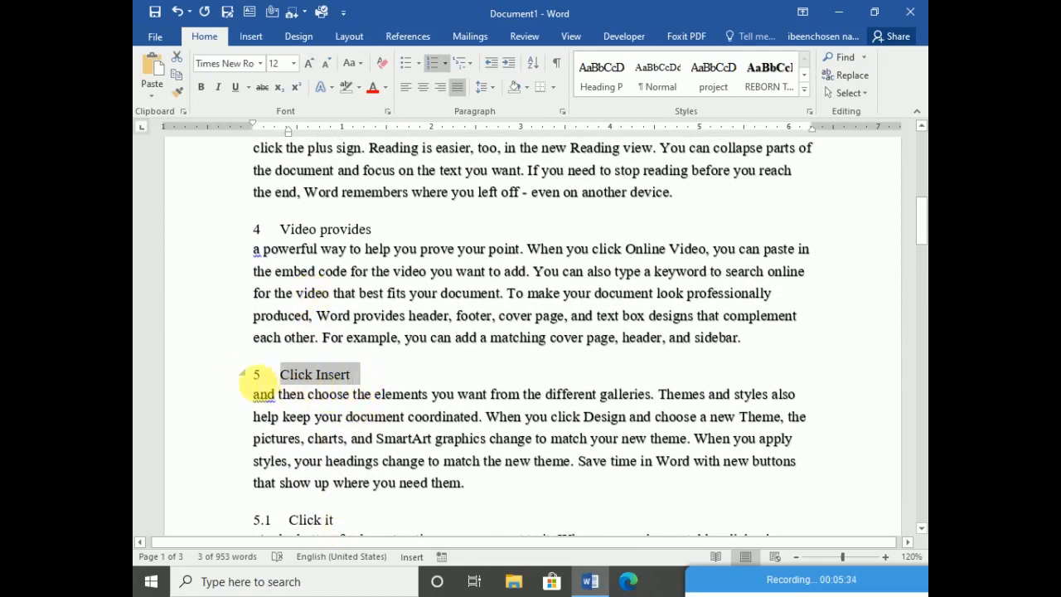
pyautogui.click(176, 94)
pyautogui.scroll(-8, 267, 248)
pyautogui.scroll(-3, 313, 326)
pyautogui.moveTo(332, 298); pyautogui.dragTo(248, 305)
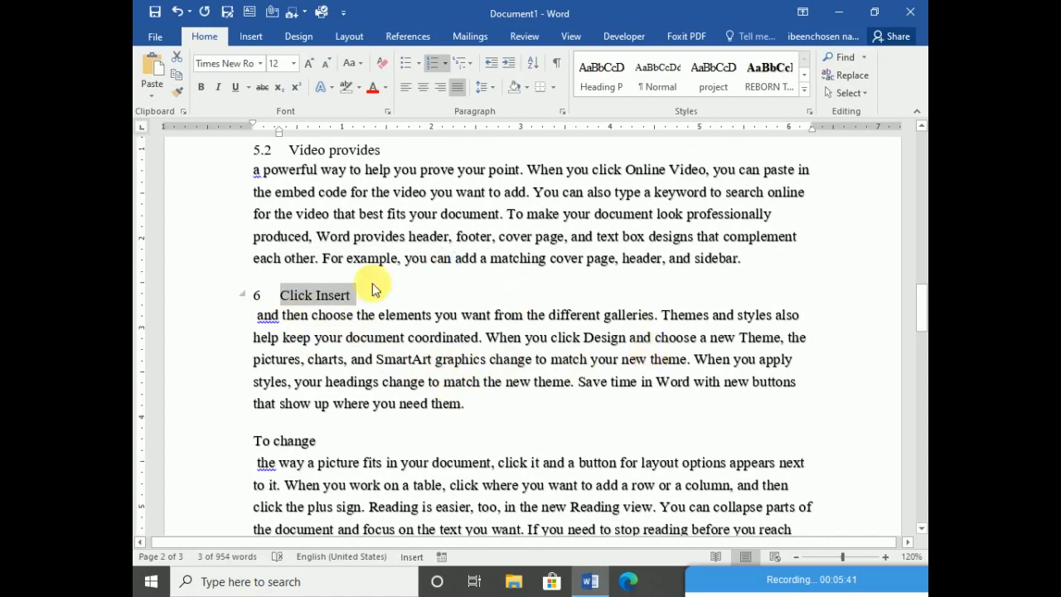
# Step: Apply the Heading 1 style to the unnumbered "To change" line below section 6
pyautogui.scroll(-3, 371, 288)
pyautogui.moveTo(328, 354); pyautogui.dragTo(255, 352)
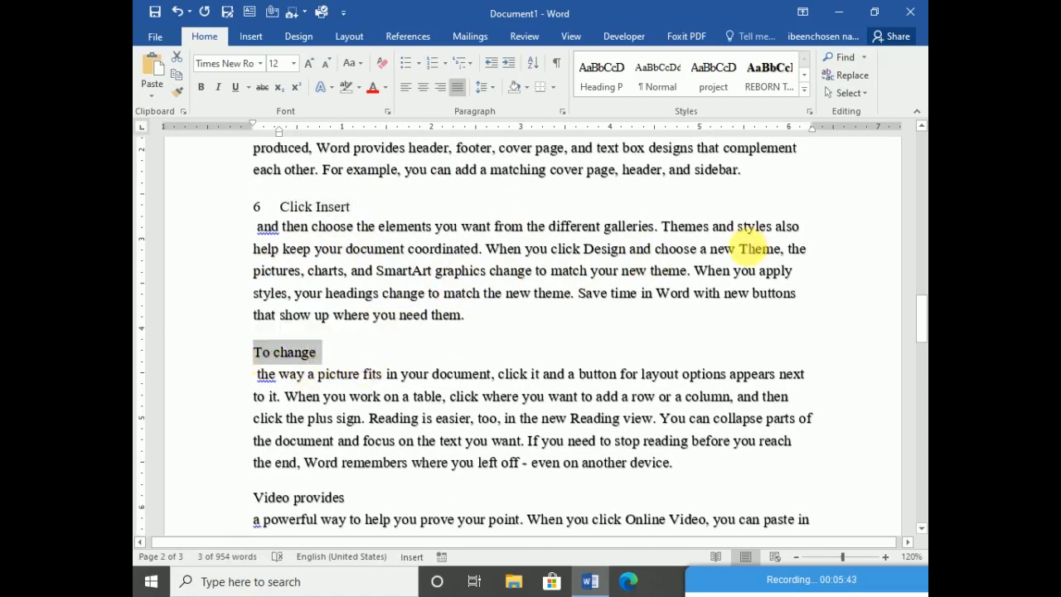
pyautogui.click(804, 89)
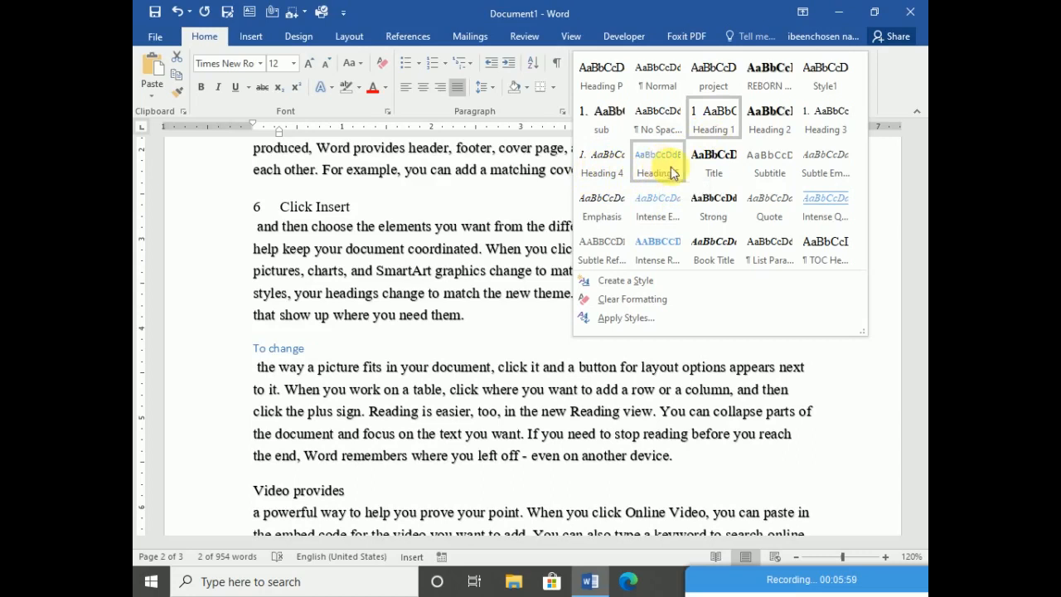
pyautogui.click(718, 121)
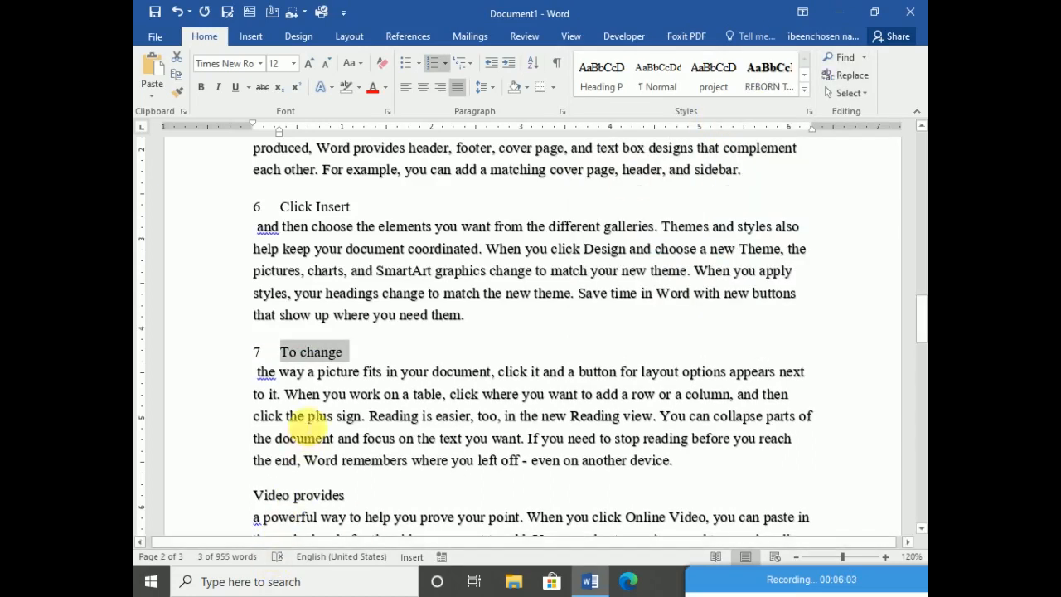
# Step: Copy the formatting of the section 7 "To change" heading onto the "Video provides" line below it with Format Painter
pyautogui.scroll(-3, 303, 415)
pyautogui.scroll(2, 303, 428)
pyautogui.click(177, 91)
pyautogui.scroll(-3, 225, 215)
pyautogui.moveTo(372, 276); pyautogui.dragTo(245, 275)
# Step: Copy the formatting of the section 8 "Video provides" heading onto the following "Click Insert" line with Format Painter
pyautogui.scroll(-1, 294, 311)
pyautogui.click(177, 91)
pyautogui.moveTo(351, 375); pyautogui.dragTo(246, 378)
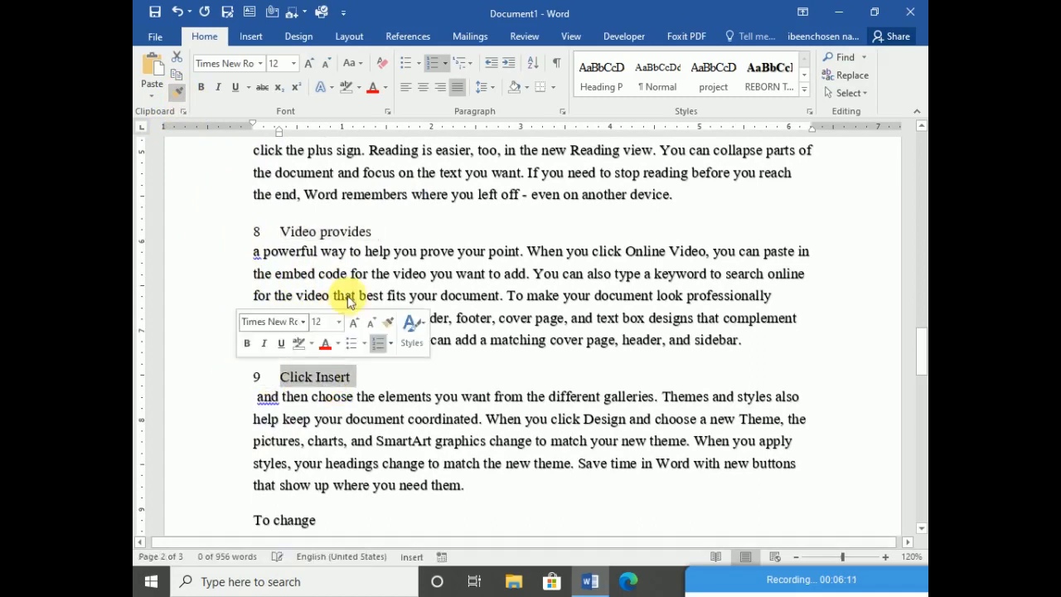
# Step: Copy the formatting of the section 9 "Click Insert" heading onto the last "To change" line with Format Painter
pyautogui.scroll(-3, 332, 249)
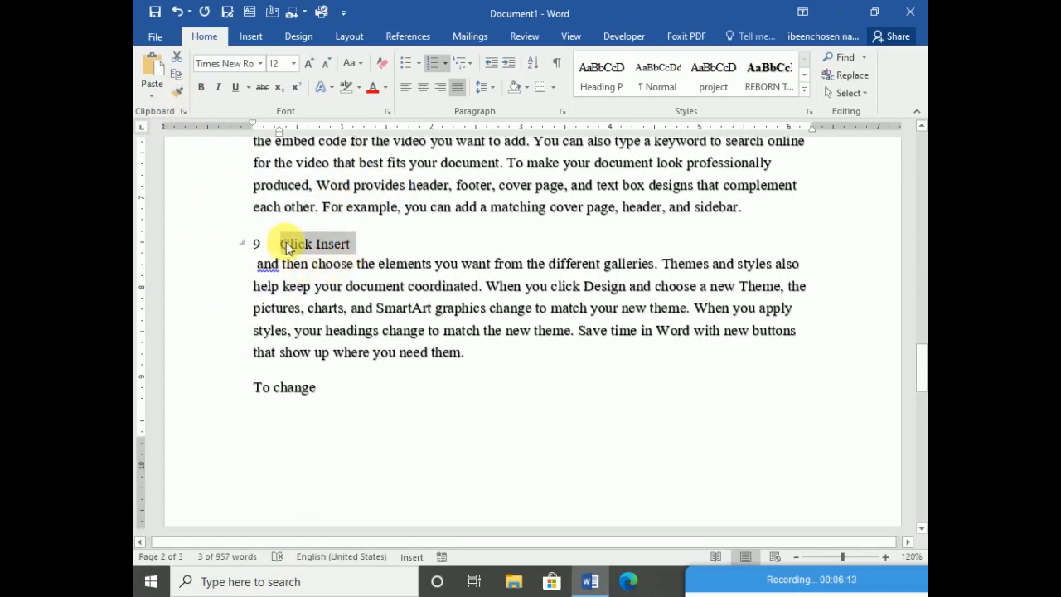
pyautogui.click(178, 97)
pyautogui.moveTo(344, 389); pyautogui.dragTo(249, 386)
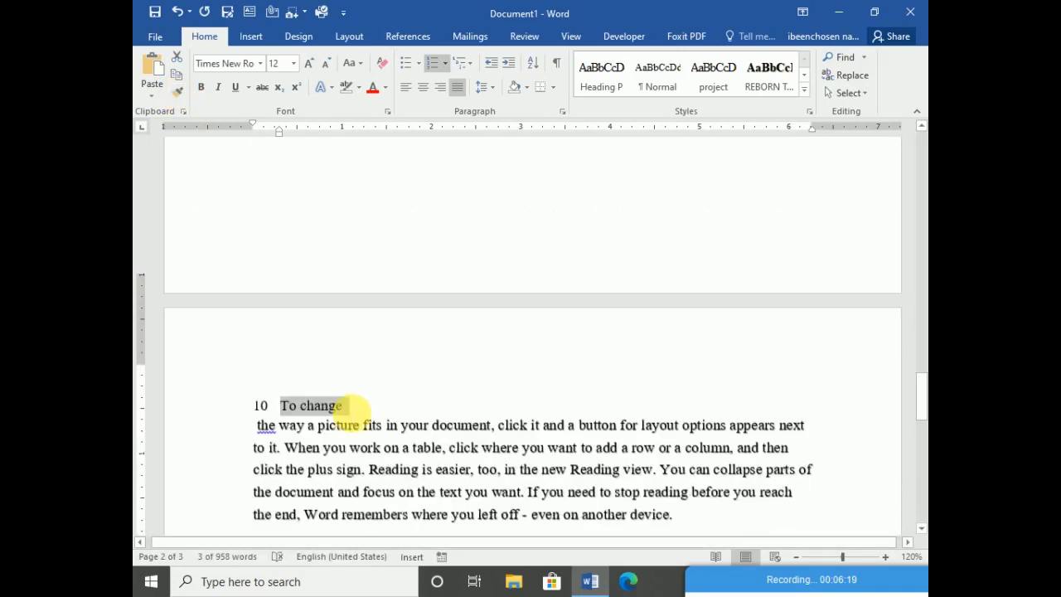
# Step: Review the numbered headings from the end of the document back towards its beginning
pyautogui.scroll(-2, 356, 407)
pyautogui.click(461, 470)
pyautogui.scroll(3, 471, 412)
pyautogui.scroll(-3, 498, 404)
pyautogui.scroll(-1, 524, 403)
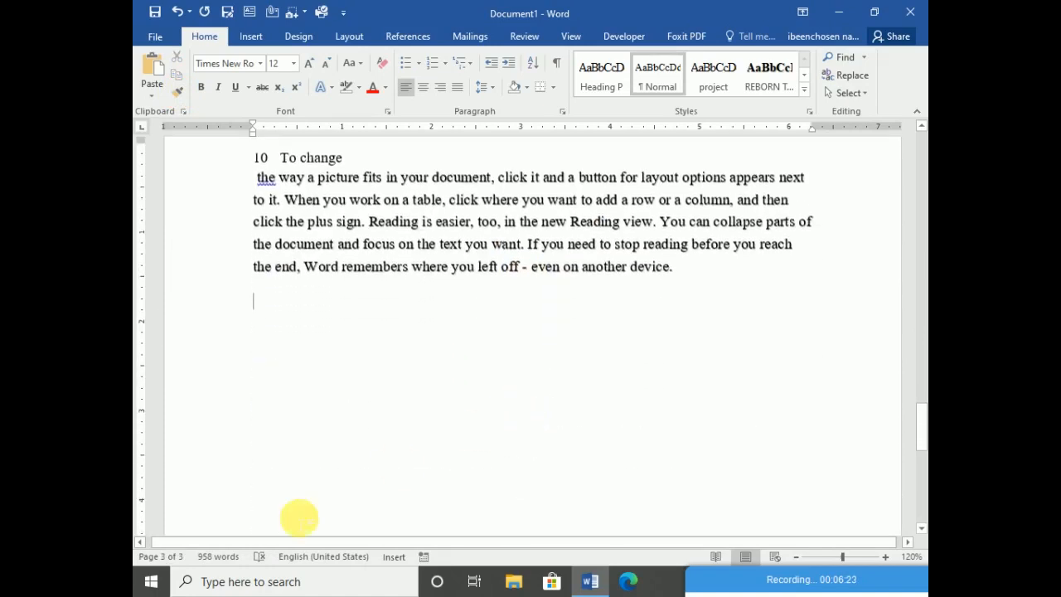
pyautogui.scroll(4, 479, 355)
pyautogui.scroll(15, 485, 368)
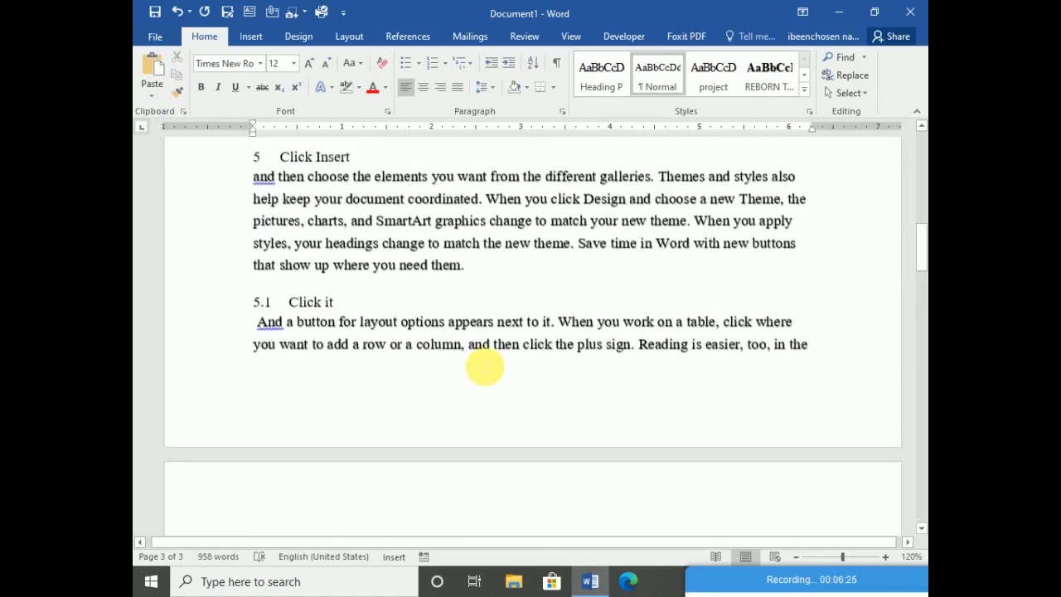
# Step: Insert the built-in Automatic Table 2 table of contents on the blank line above the document title
pyautogui.click(531, 229)
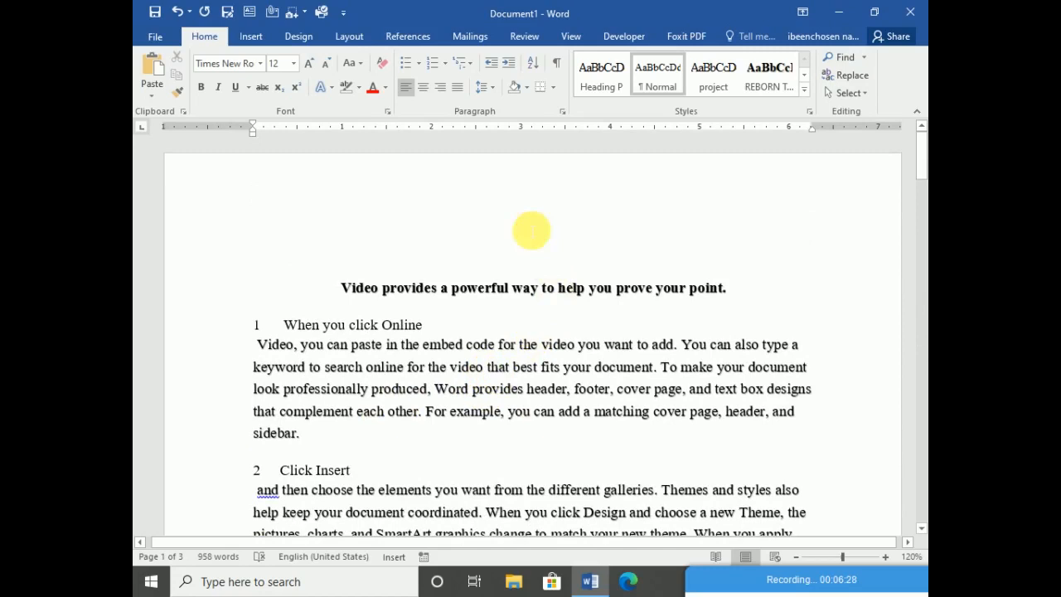
pyautogui.scroll(-4, 460, 332)
pyautogui.scroll(5, 458, 315)
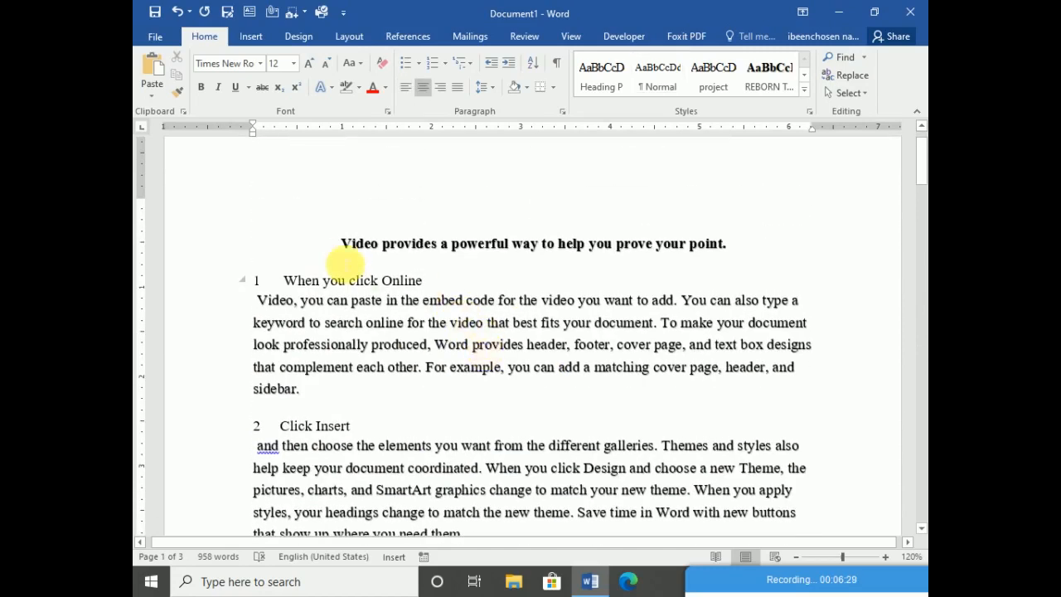
pyautogui.scroll(-2, 348, 256)
pyautogui.scroll(3, 348, 255)
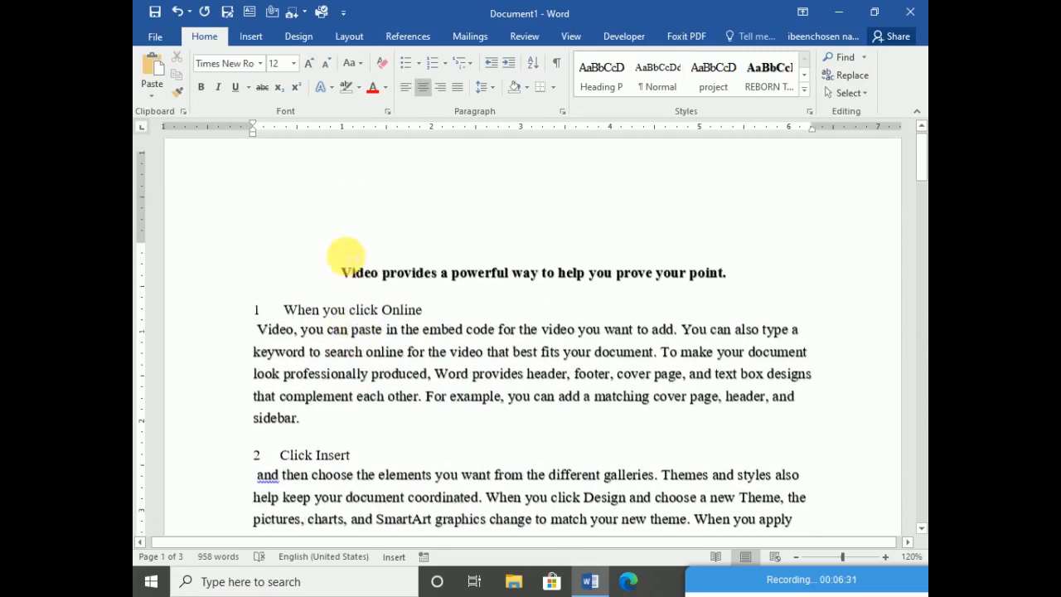
pyautogui.scroll(-2, 376, 334)
pyautogui.scroll(3, 376, 334)
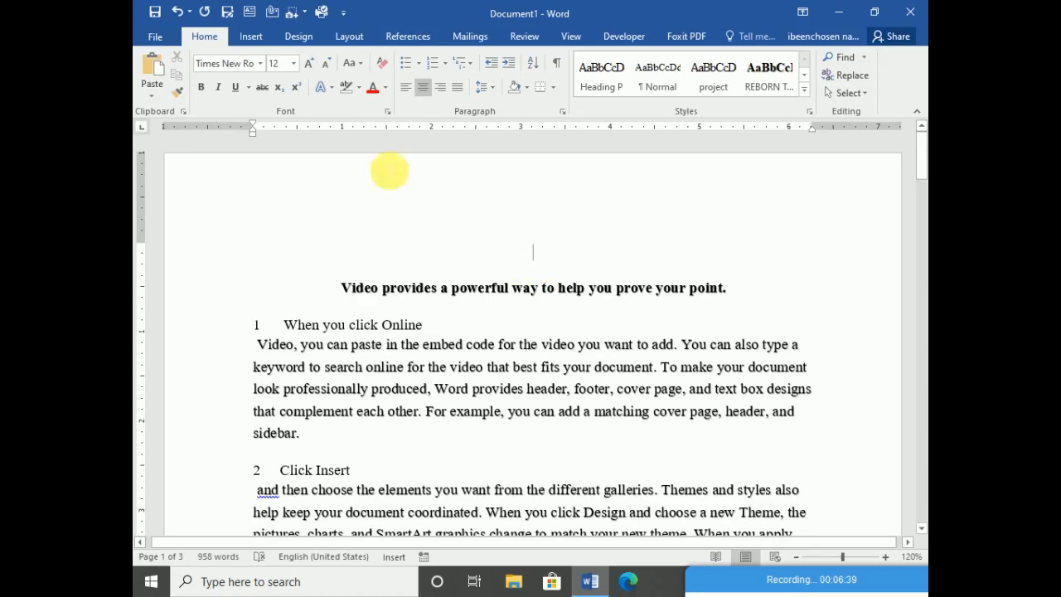
pyautogui.click(408, 36)
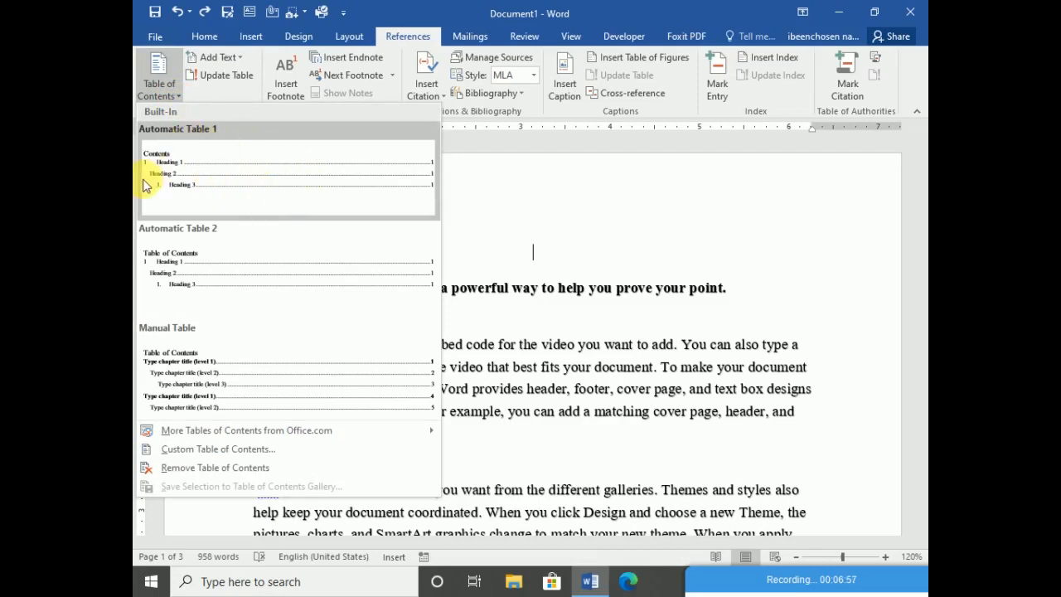
pyautogui.click(265, 272)
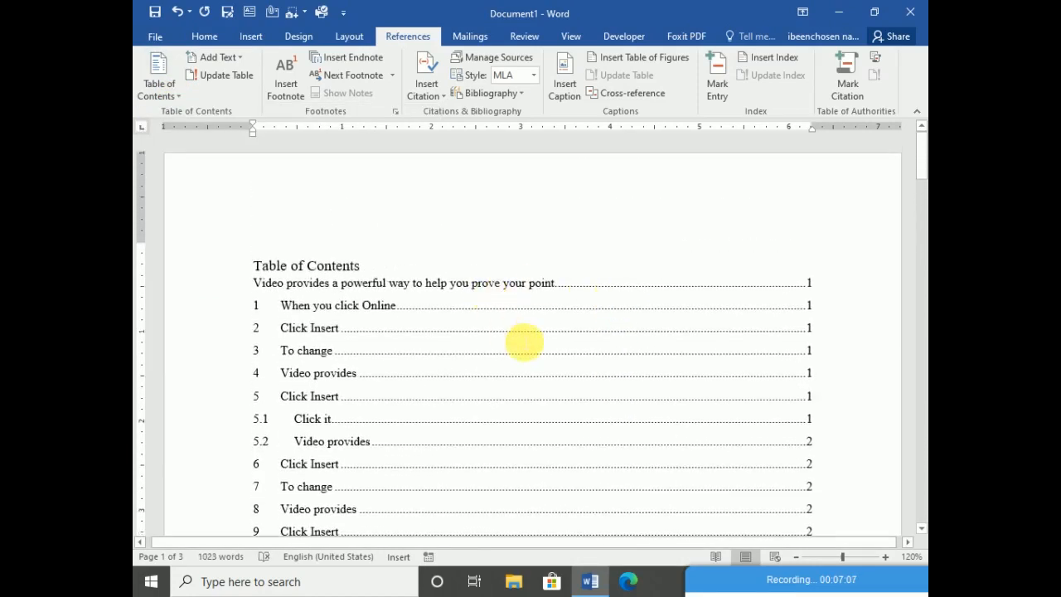
# Step: Compare the entries and page numbers in the table of contents with the headings in the document body
pyautogui.click(467, 296)
pyautogui.scroll(-1, 456, 291)
pyautogui.scroll(-1, 584, 276)
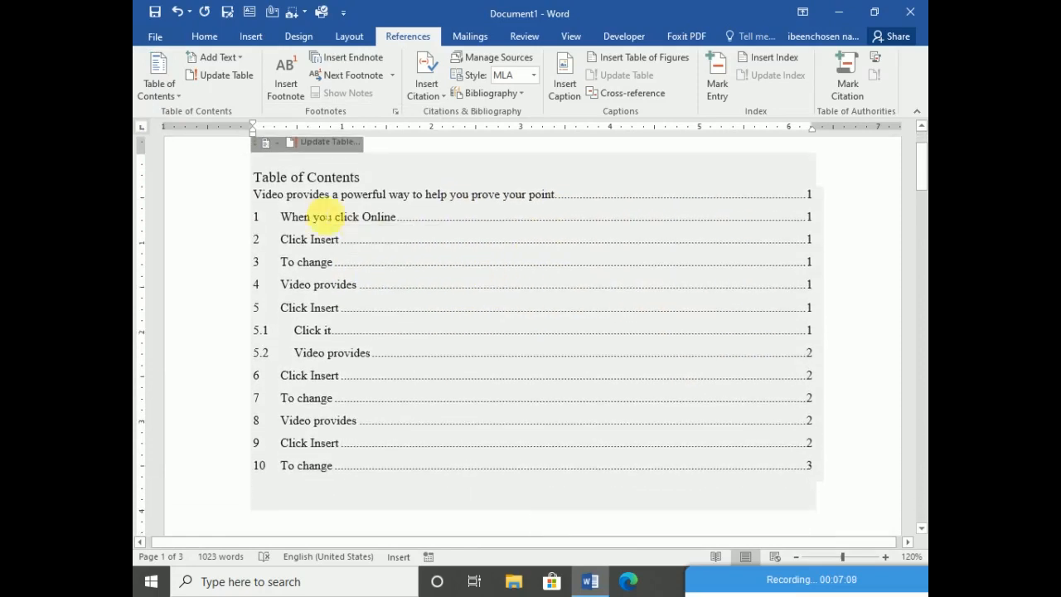
pyautogui.scroll(-7, 307, 195)
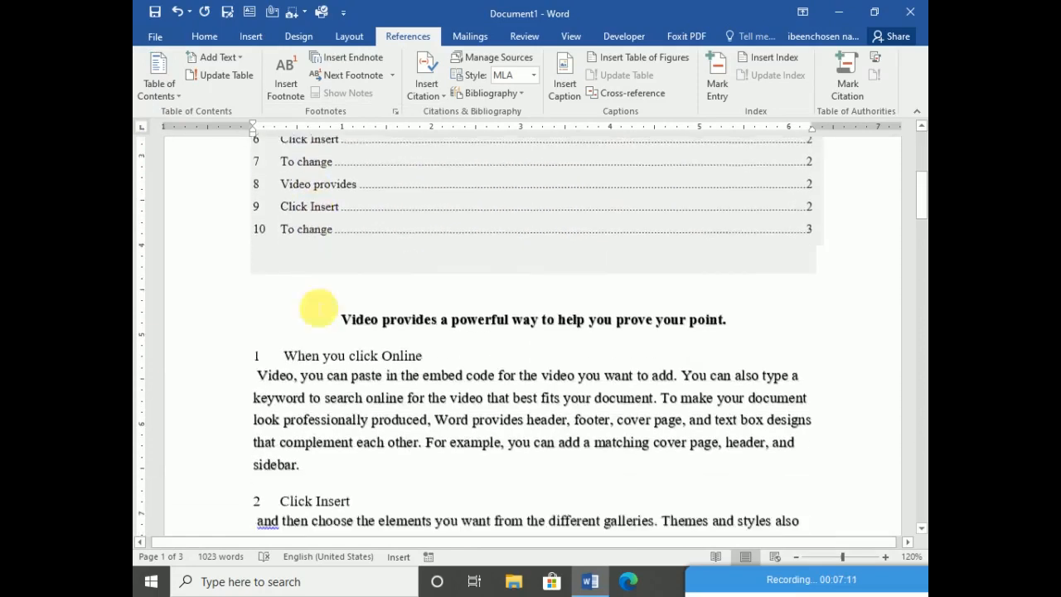
pyautogui.scroll(-12, 332, 455)
pyautogui.scroll(20, 327, 396)
pyautogui.click(394, 335)
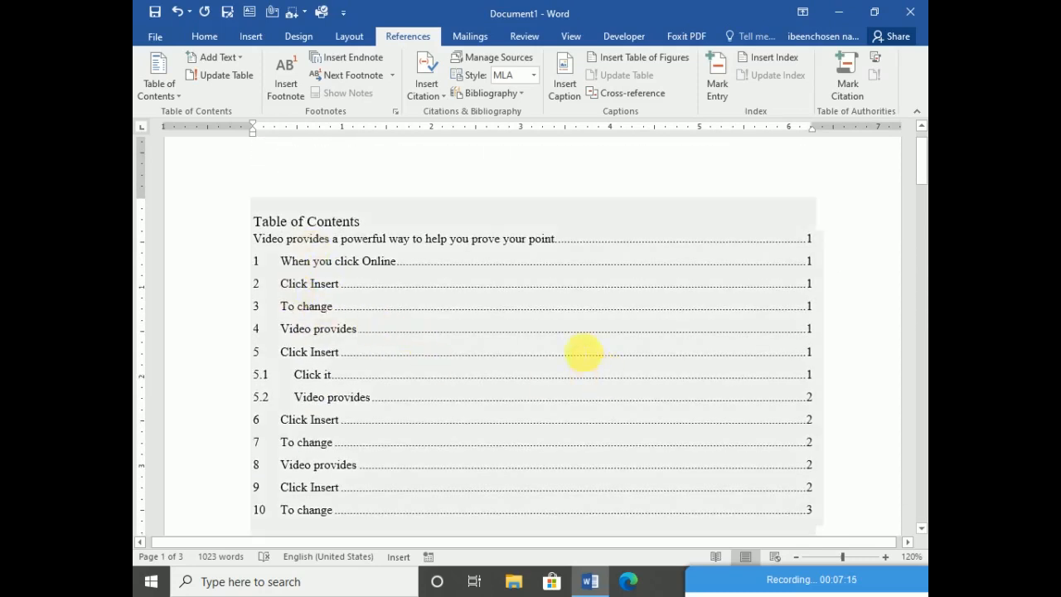
pyautogui.scroll(-1, 730, 347)
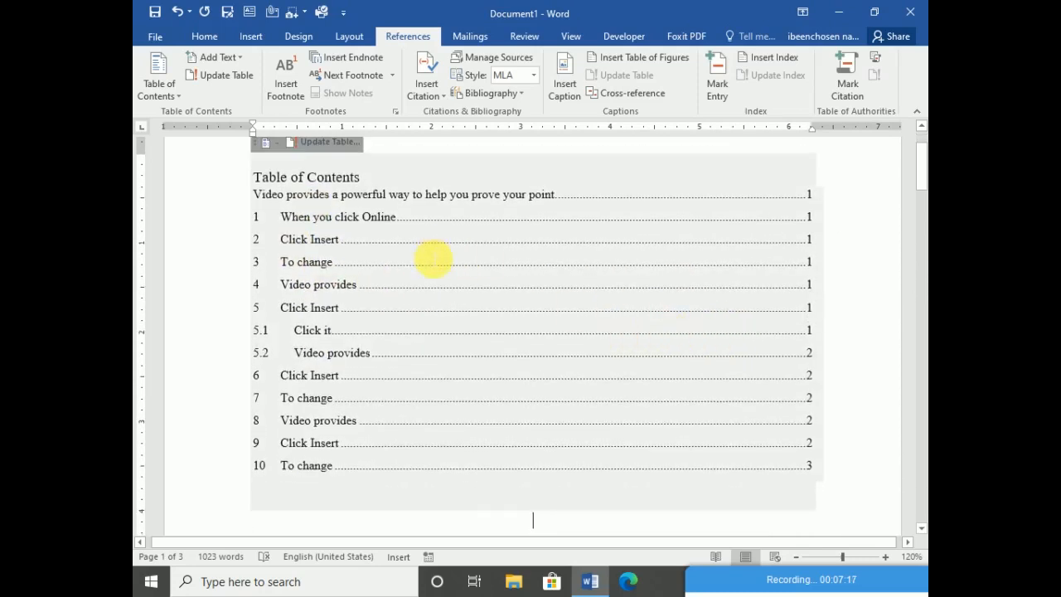
pyautogui.scroll(-12, 417, 249)
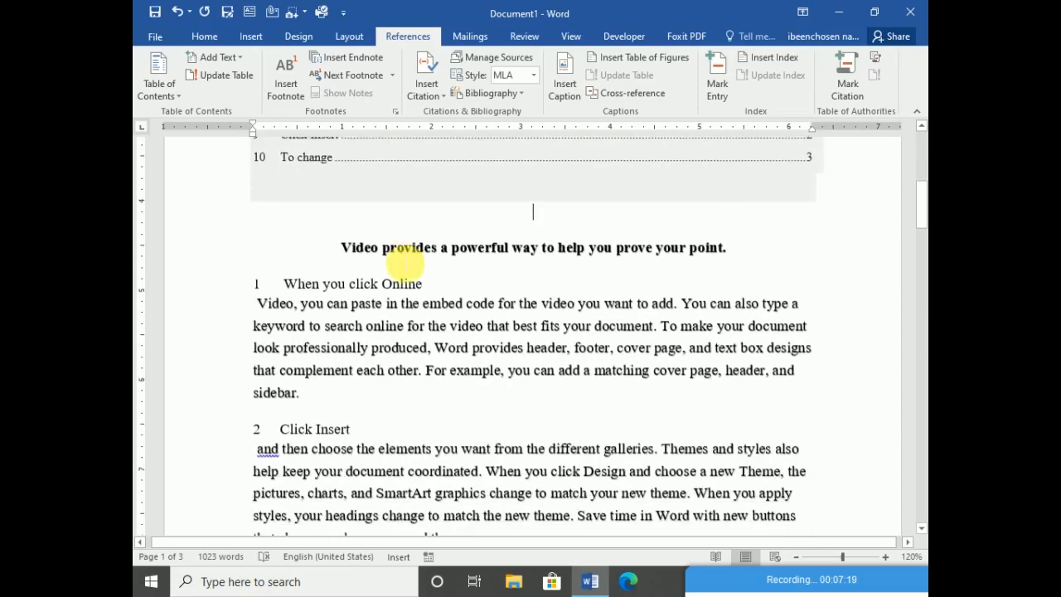
pyautogui.scroll(-3, 332, 367)
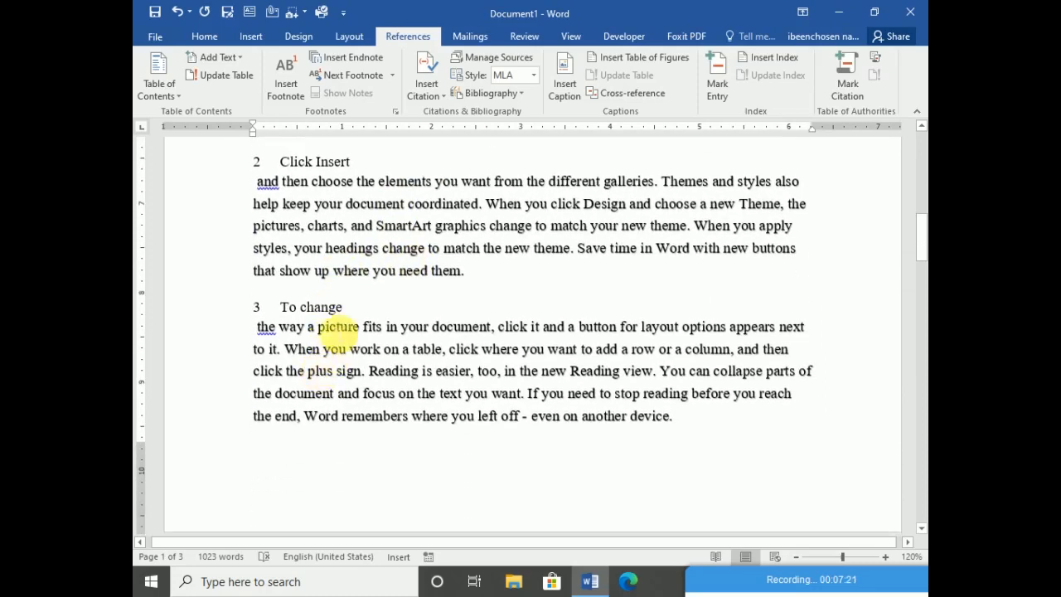
pyautogui.scroll(10, 351, 315)
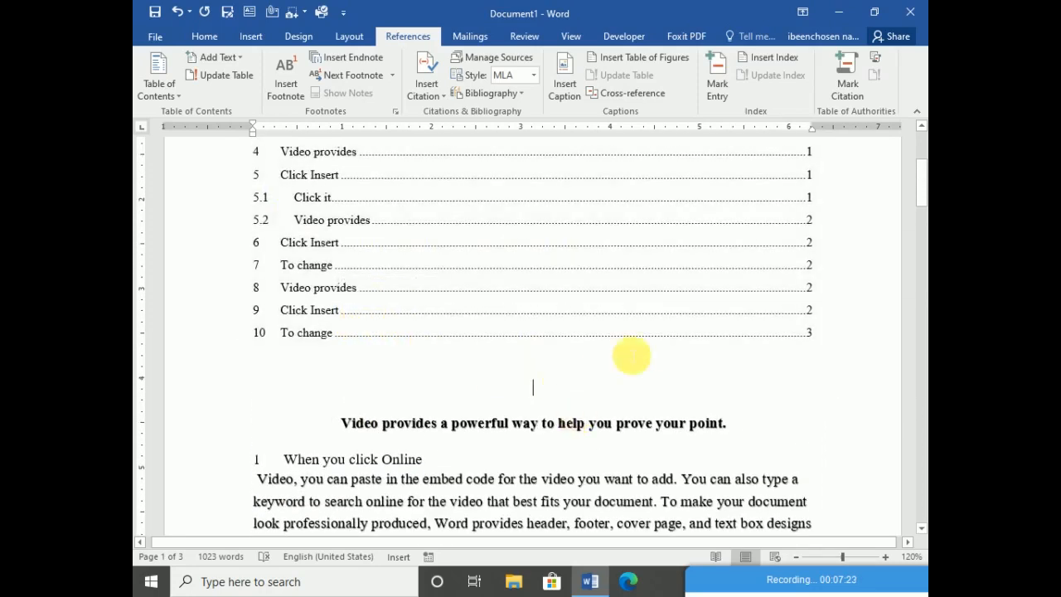
pyautogui.scroll(4, 632, 356)
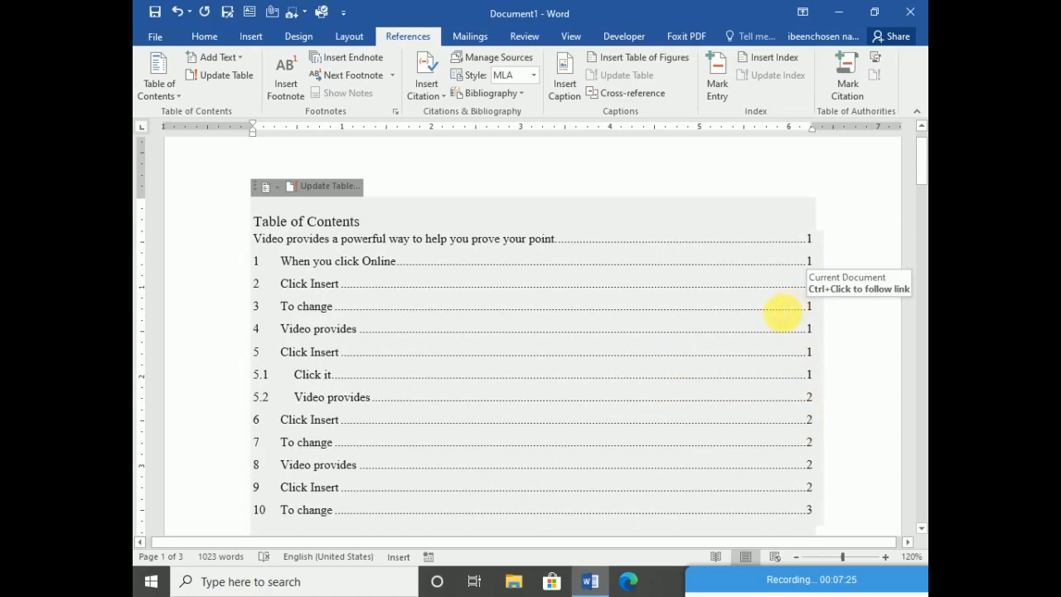
# Step: Split the section 6 paragraph before and after "SmartArt" so that the word stands on its own line
pyautogui.scroll(-8, 400, 306)
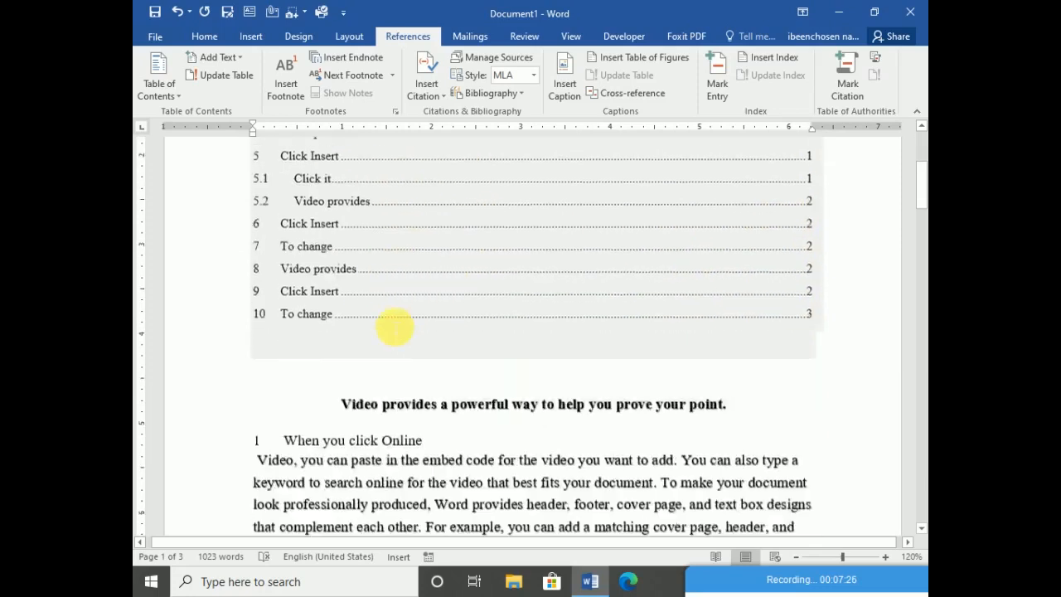
pyautogui.scroll(-10, 340, 349)
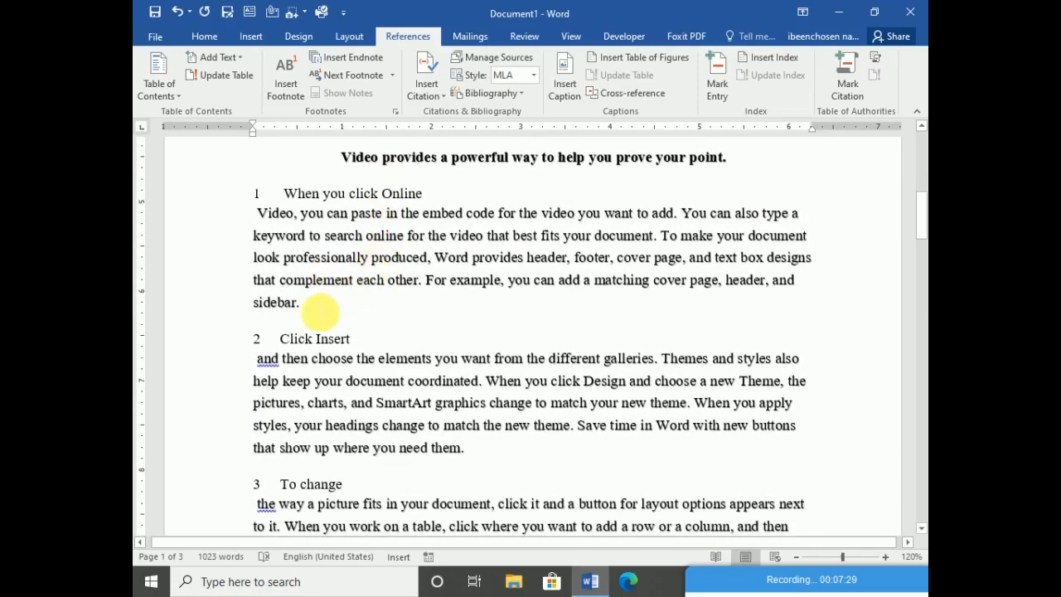
pyautogui.scroll(-7, 340, 351)
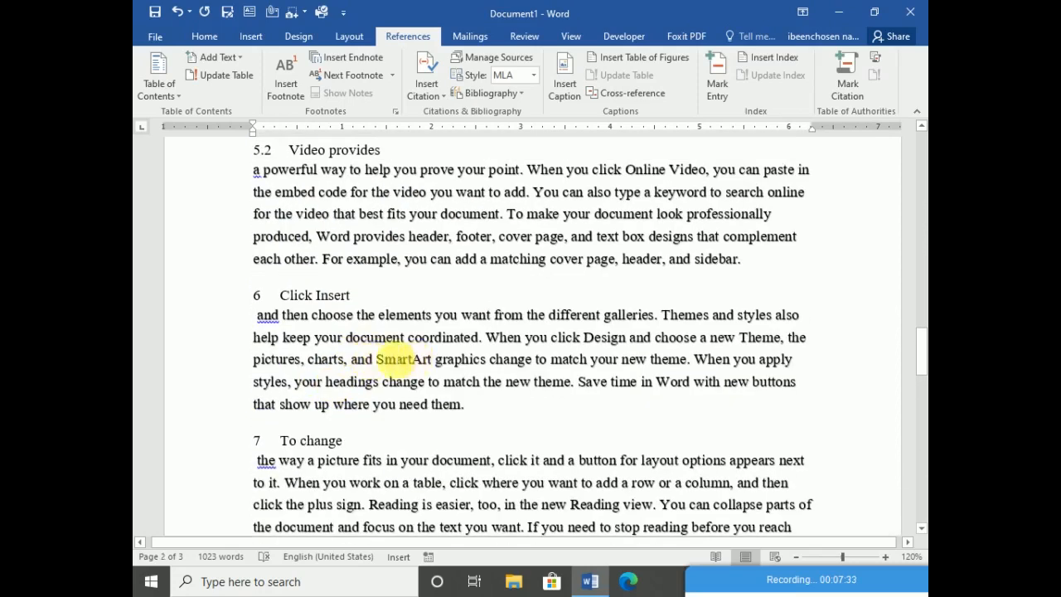
pyautogui.click(378, 359)
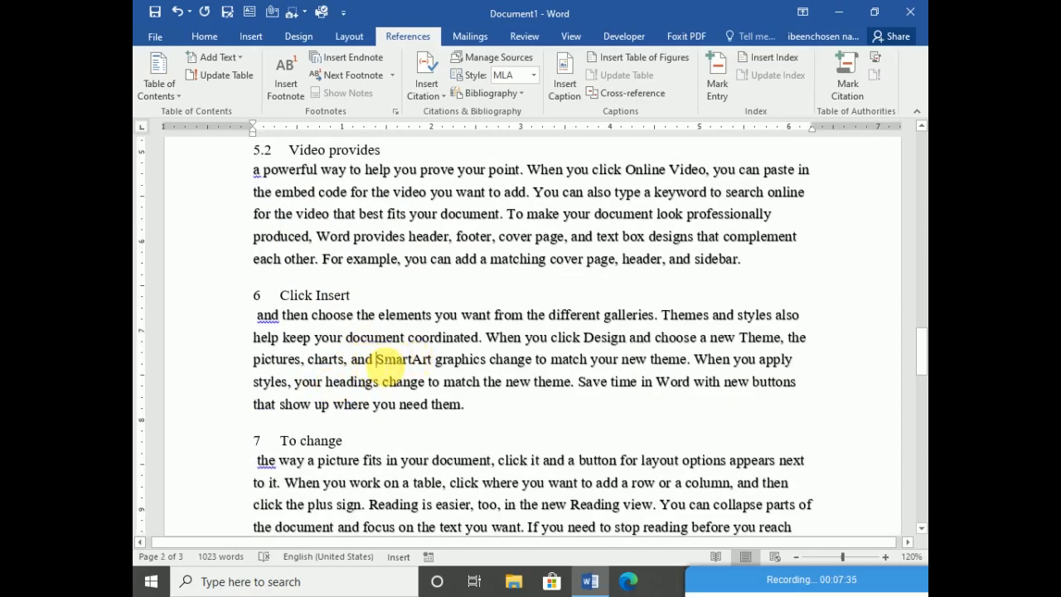
pyautogui.press('Return')
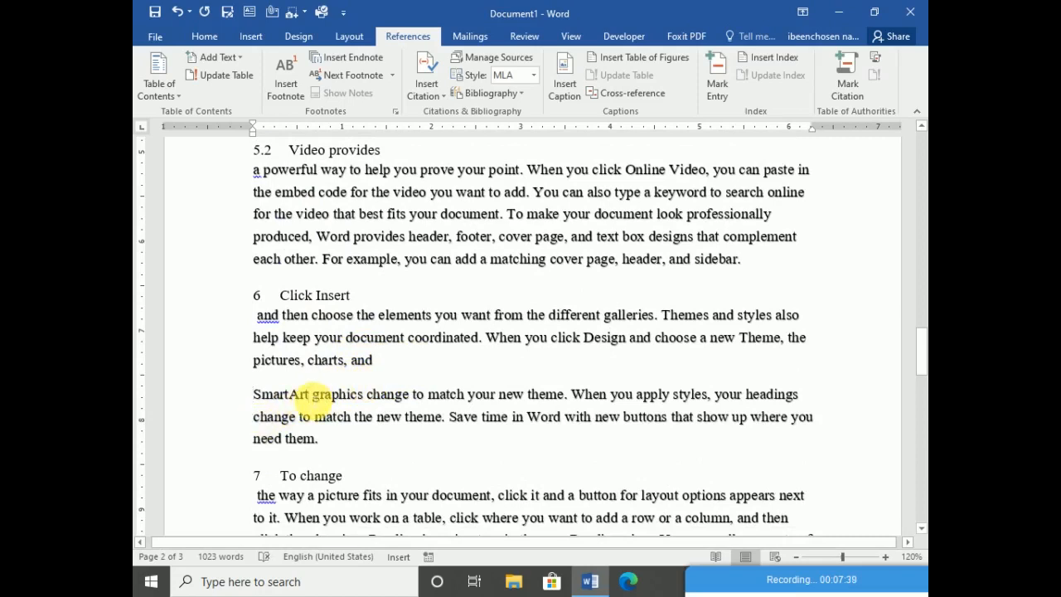
pyautogui.click(310, 395)
pyautogui.press('Return')
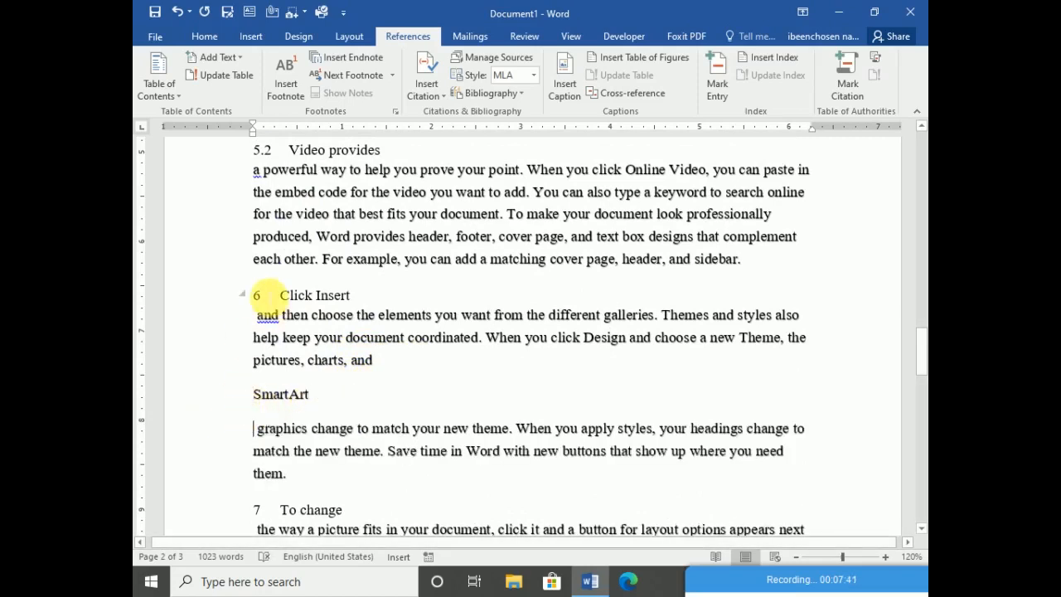
# Step: Copy the section 6 "Click Insert" heading's format onto the "SmartArt" line with Format Painter and demote it one level to a subheading
pyautogui.moveTo(280, 295); pyautogui.dragTo(353, 296)
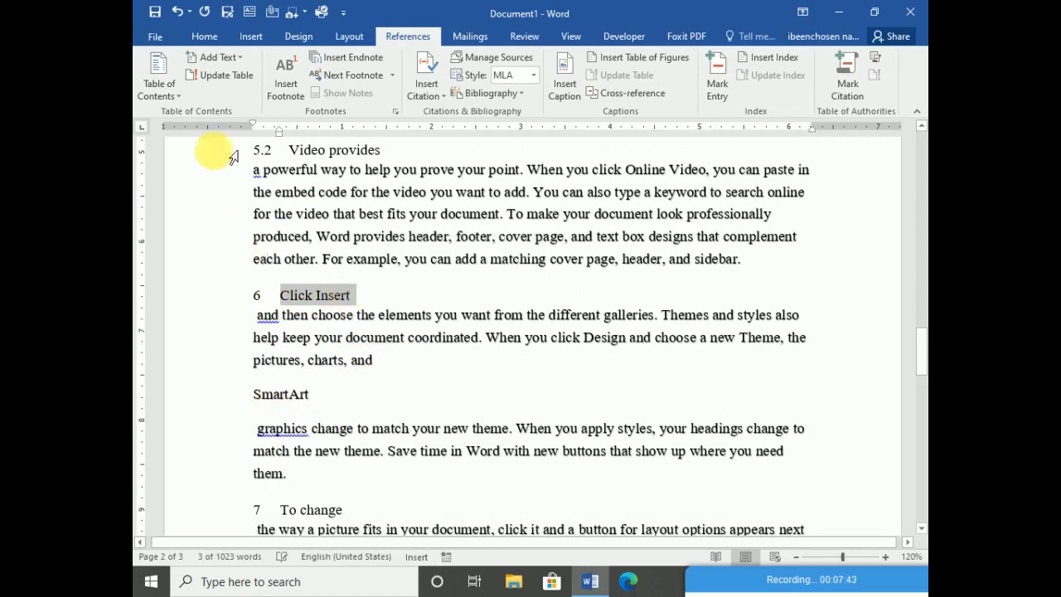
pyautogui.click(204, 35)
pyautogui.click(176, 91)
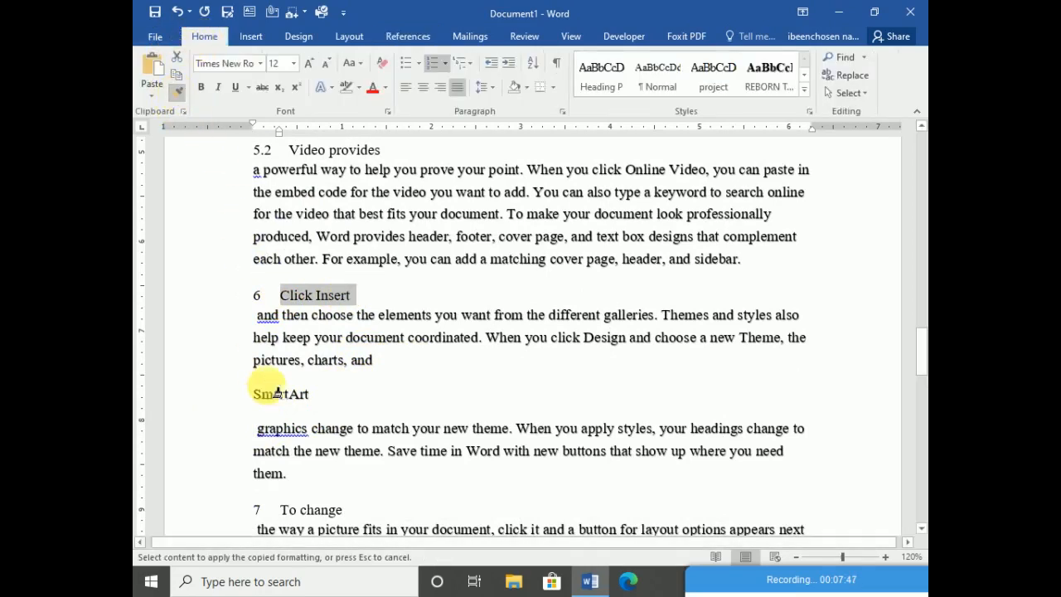
pyautogui.moveTo(332, 406); pyautogui.dragTo(256, 398)
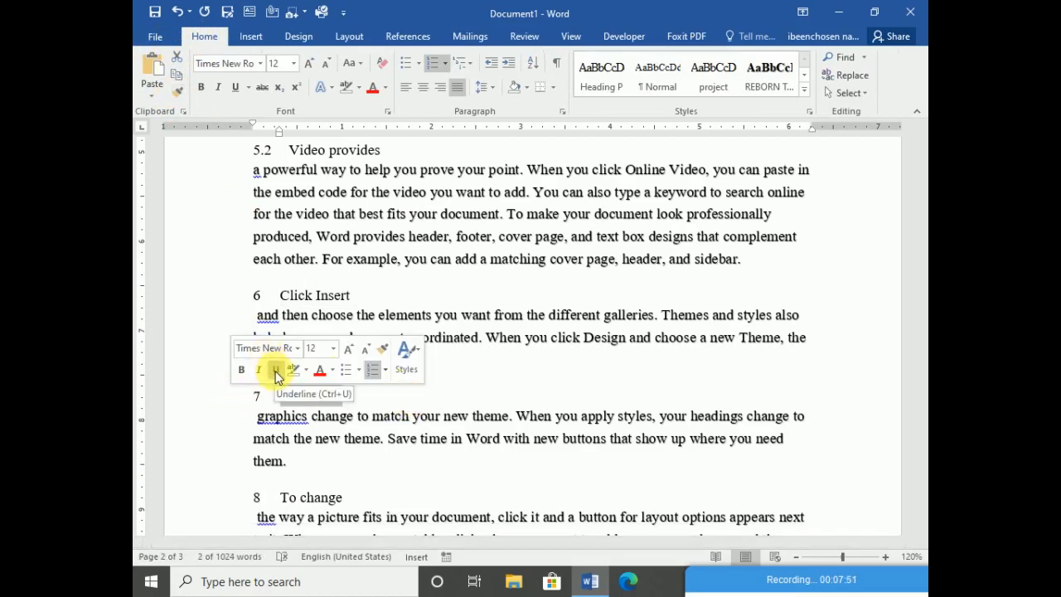
pyautogui.press('Tab')
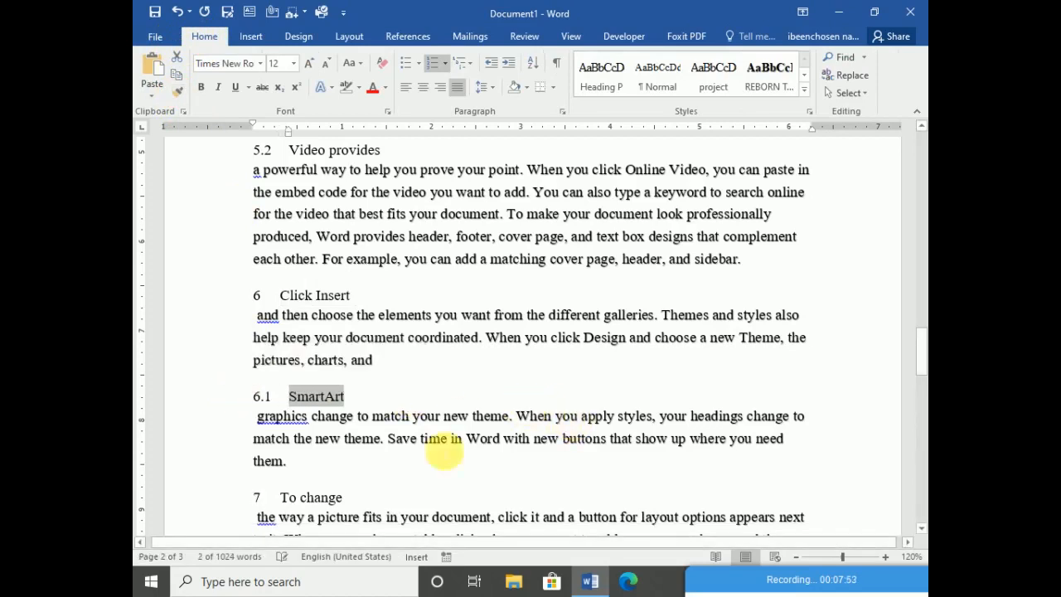
pyautogui.click(380, 461)
# Step: Update the entire table of contents at the start of the document to include the new SmartArt subheading
pyautogui.scroll(15, 380, 461)
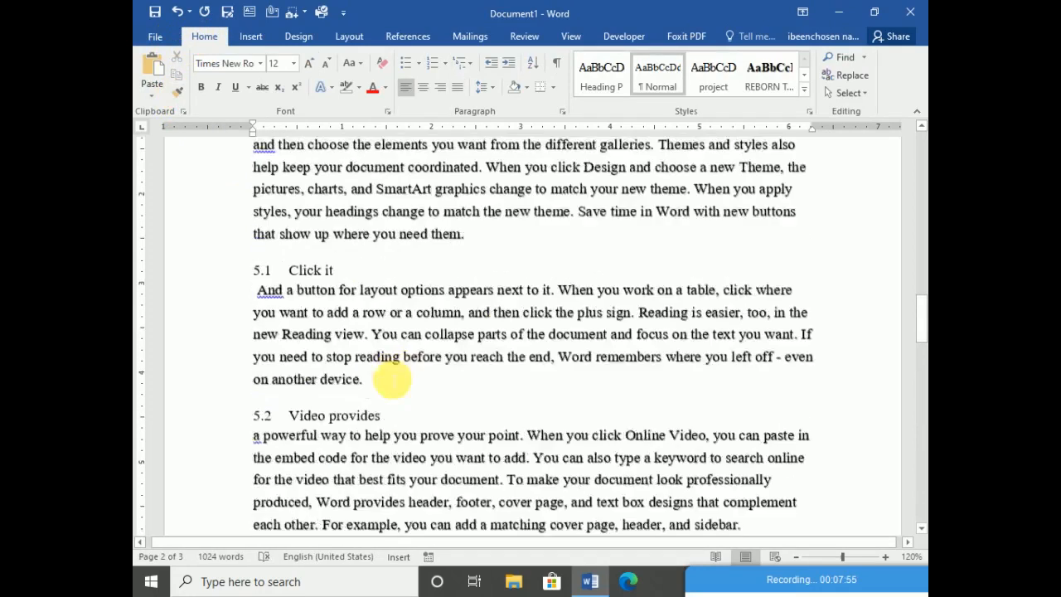
pyautogui.scroll(3, 394, 388)
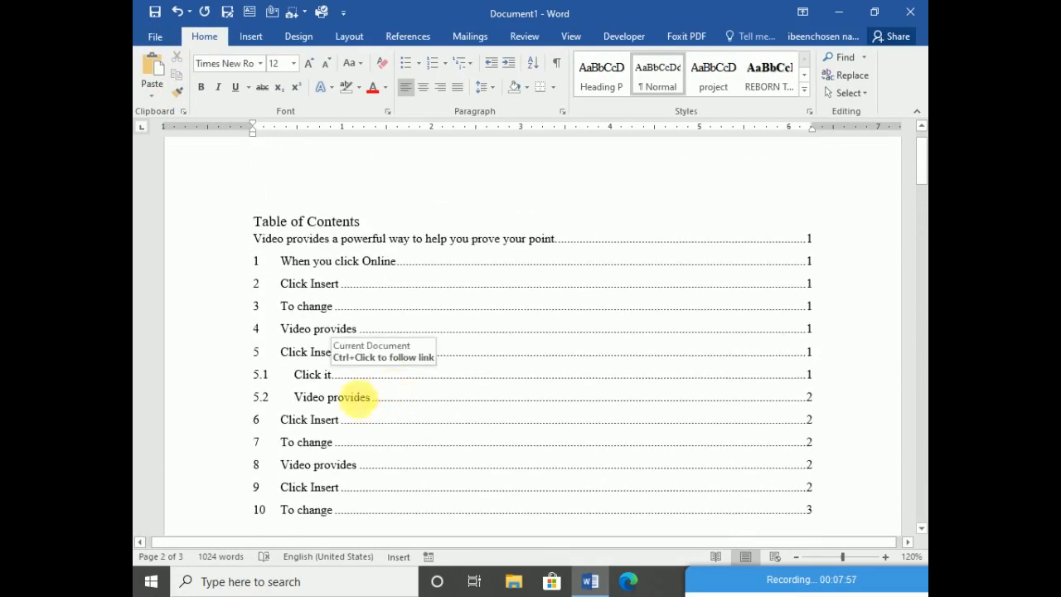
pyautogui.scroll(-1, 303, 418)
pyautogui.scroll(-4, 323, 382)
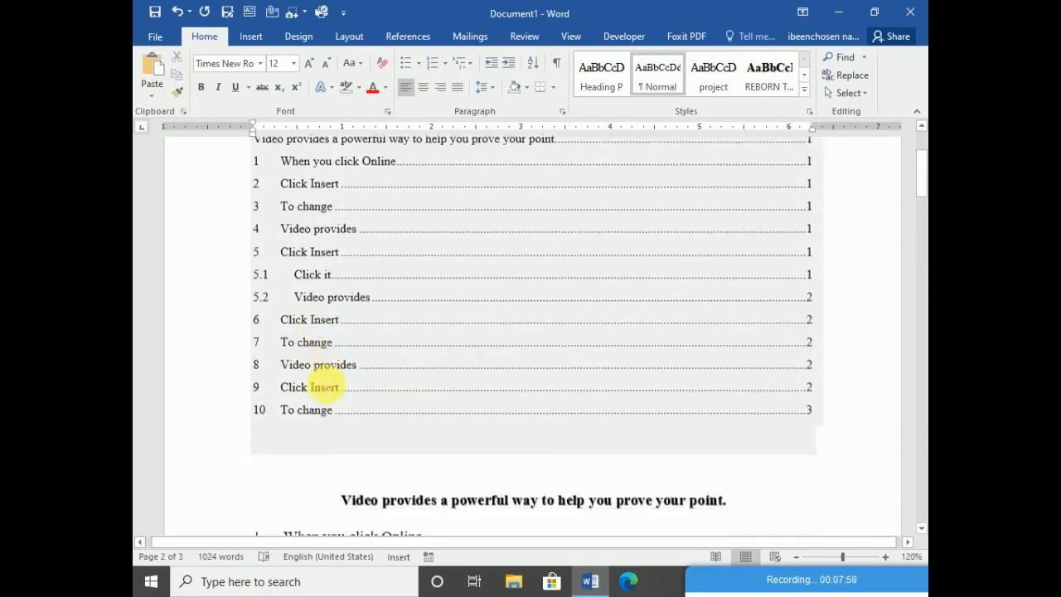
pyautogui.scroll(5, 315, 372)
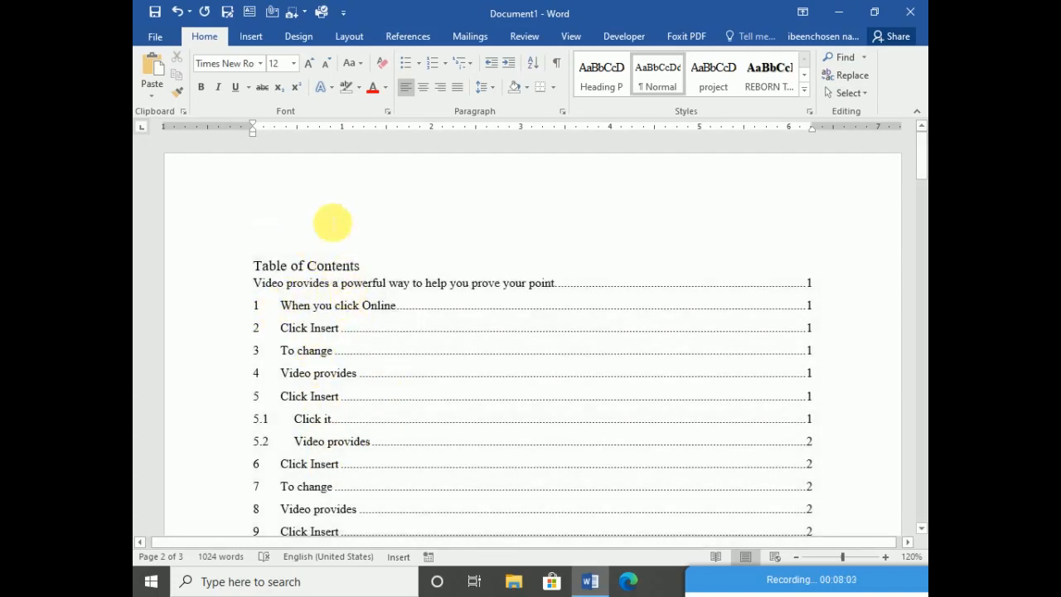
pyautogui.click(324, 257)
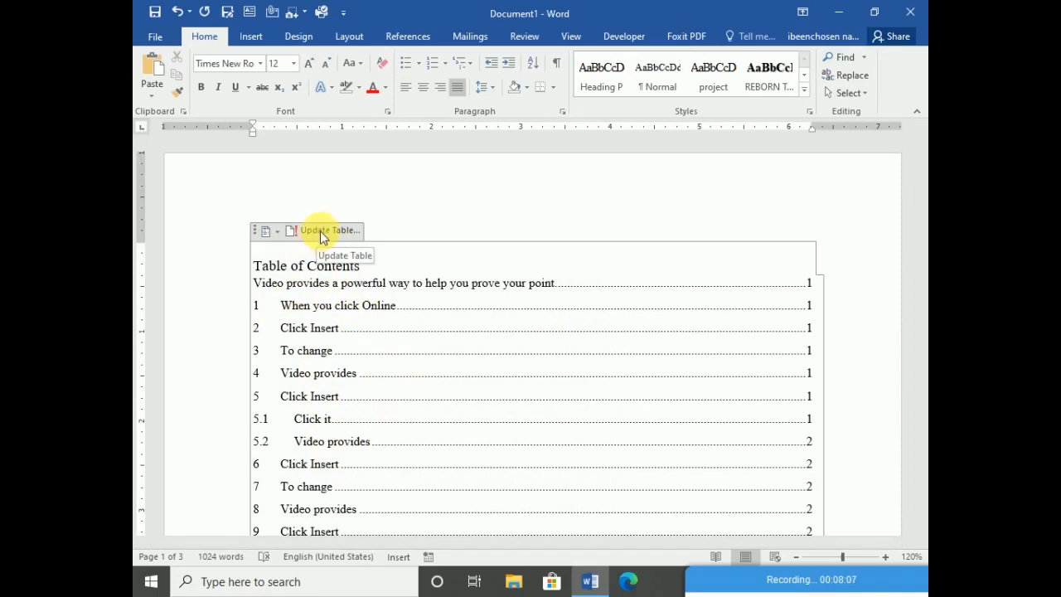
pyautogui.click(323, 232)
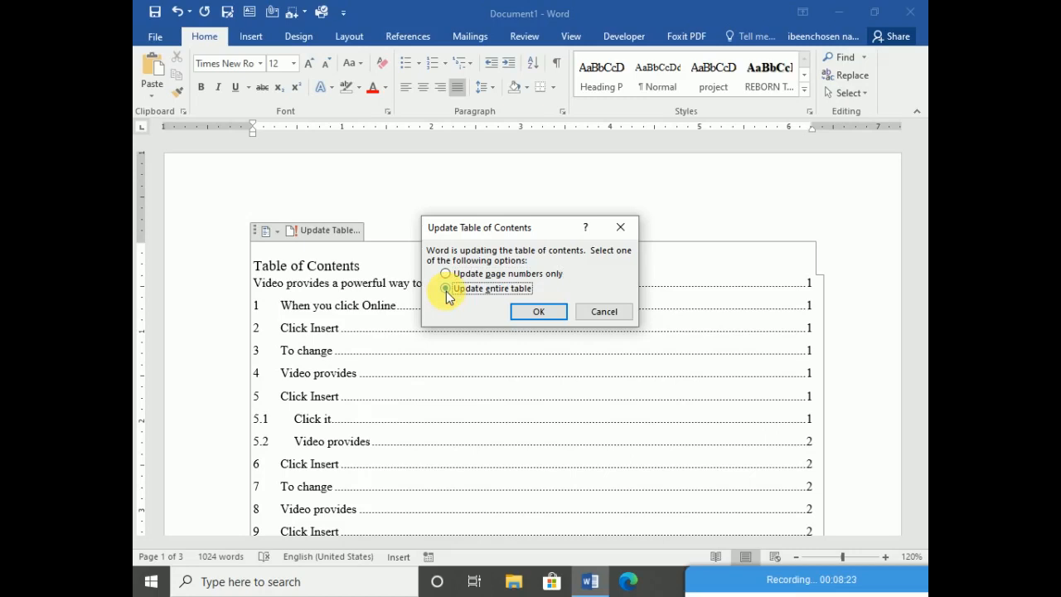
pyautogui.click(538, 311)
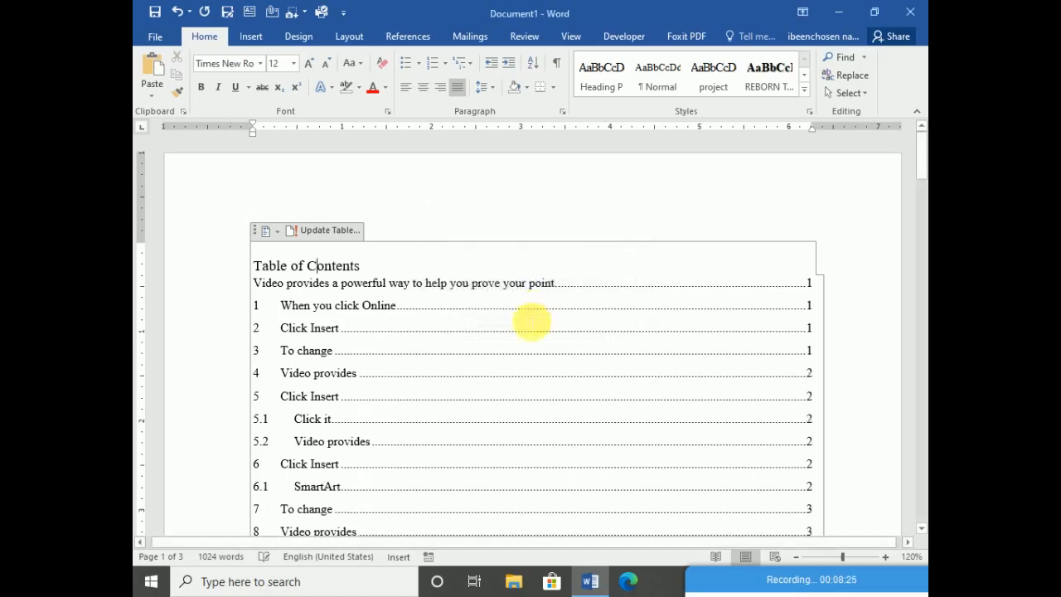
# Step: Review the updated table of contents entries and page numbers, along with the headings in the body below
pyautogui.scroll(-3, 430, 460)
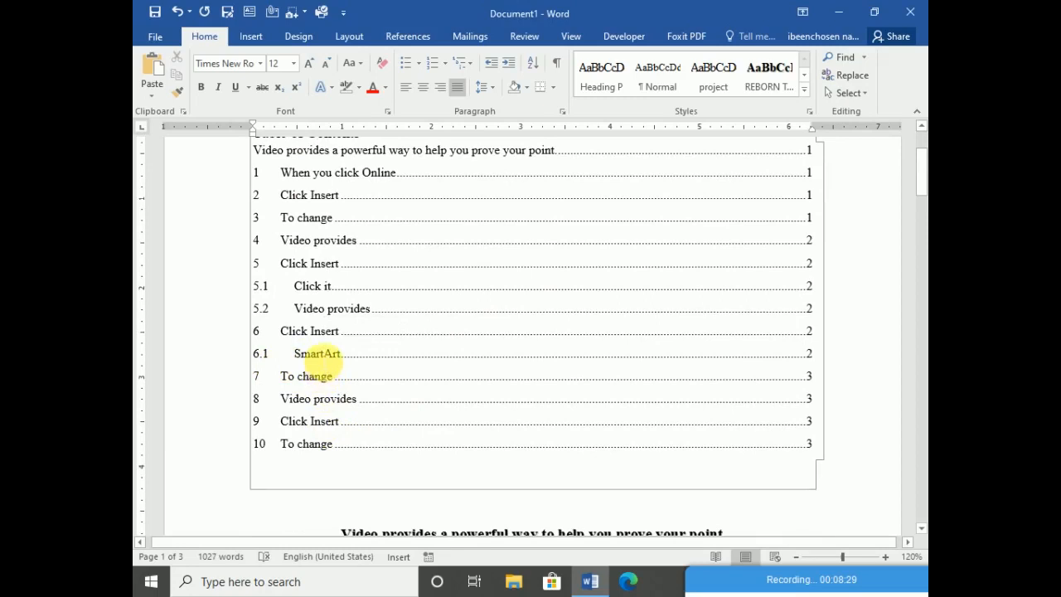
pyautogui.scroll(1, 282, 240)
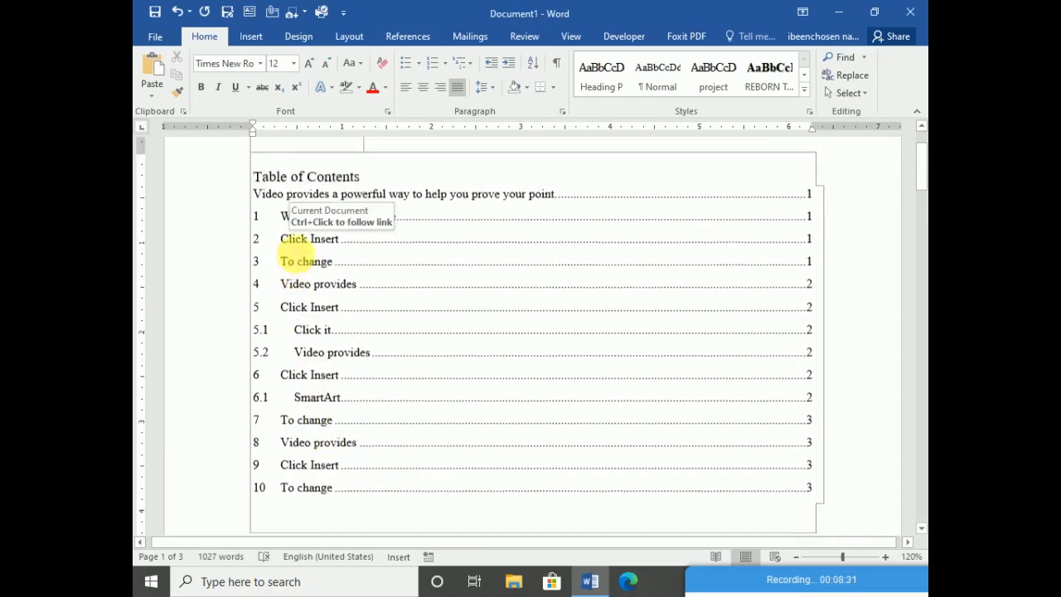
pyautogui.scroll(-1, 275, 265)
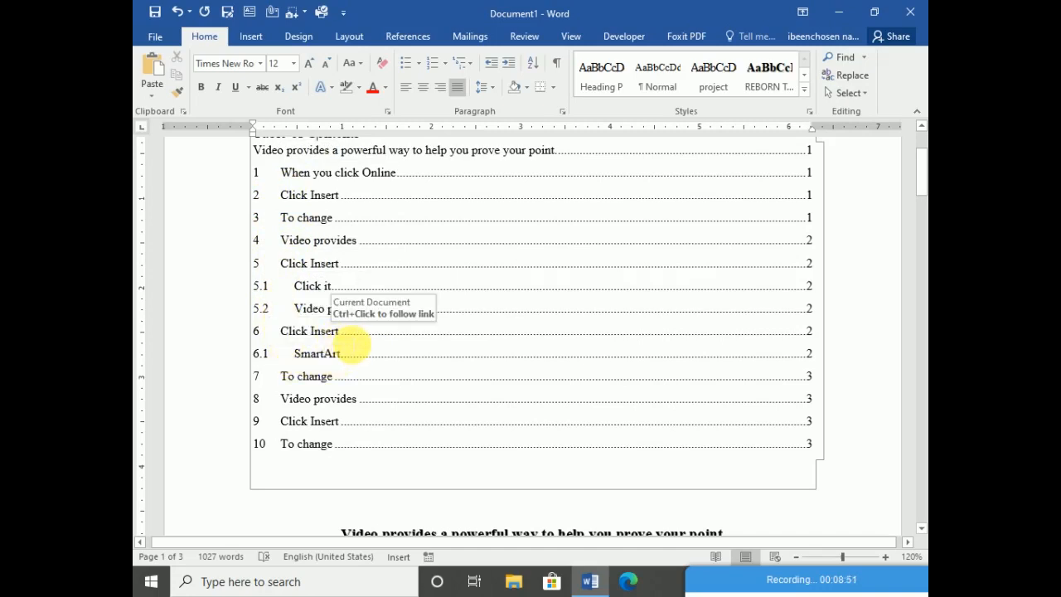
pyautogui.scroll(-1, 348, 340)
pyautogui.scroll(-5, 345, 352)
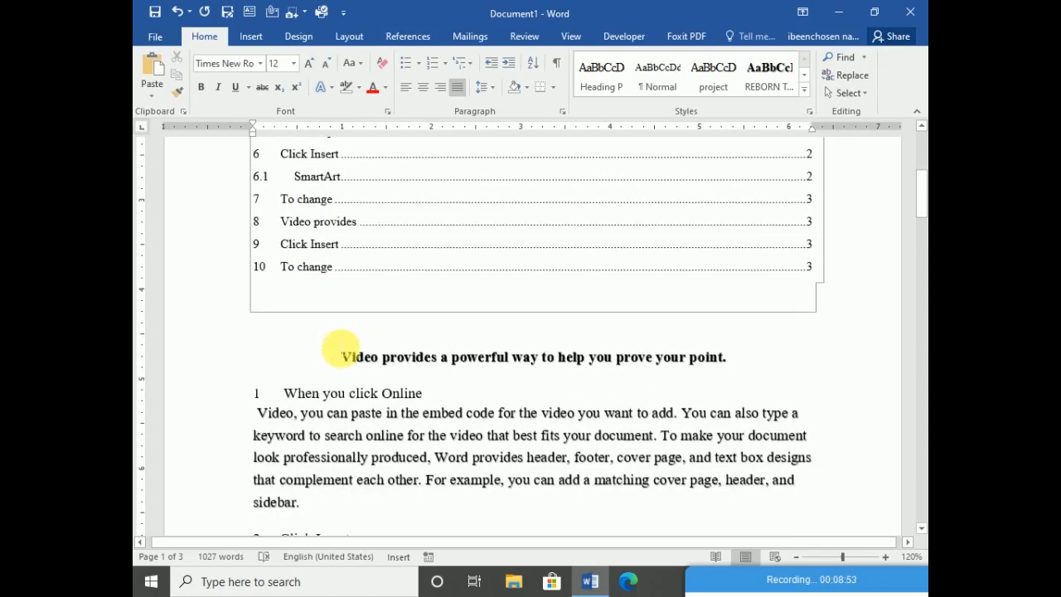
pyautogui.scroll(-1, 552, 439)
pyautogui.scroll(3, 570, 387)
pyautogui.scroll(-1, 572, 389)
pyautogui.scroll(6, 571, 386)
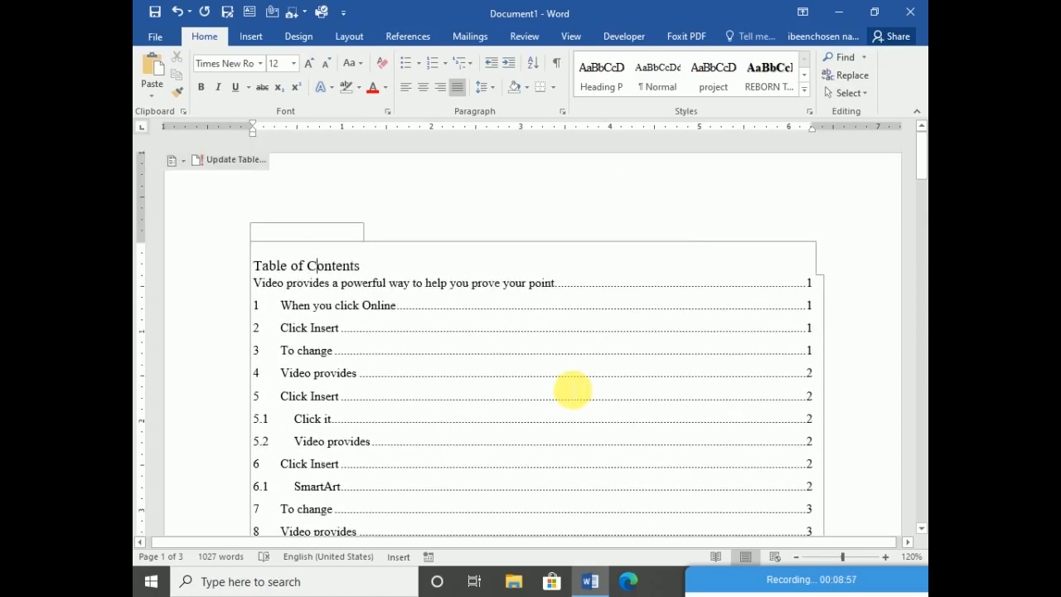
pyautogui.scroll(-5, 771, 251)
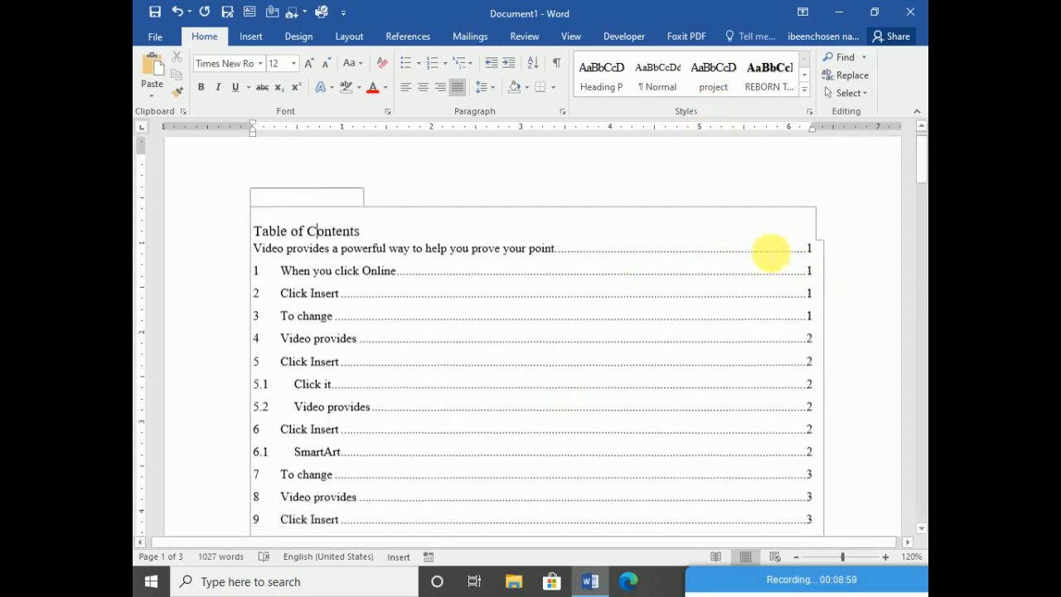
pyautogui.scroll(-10, 698, 270)
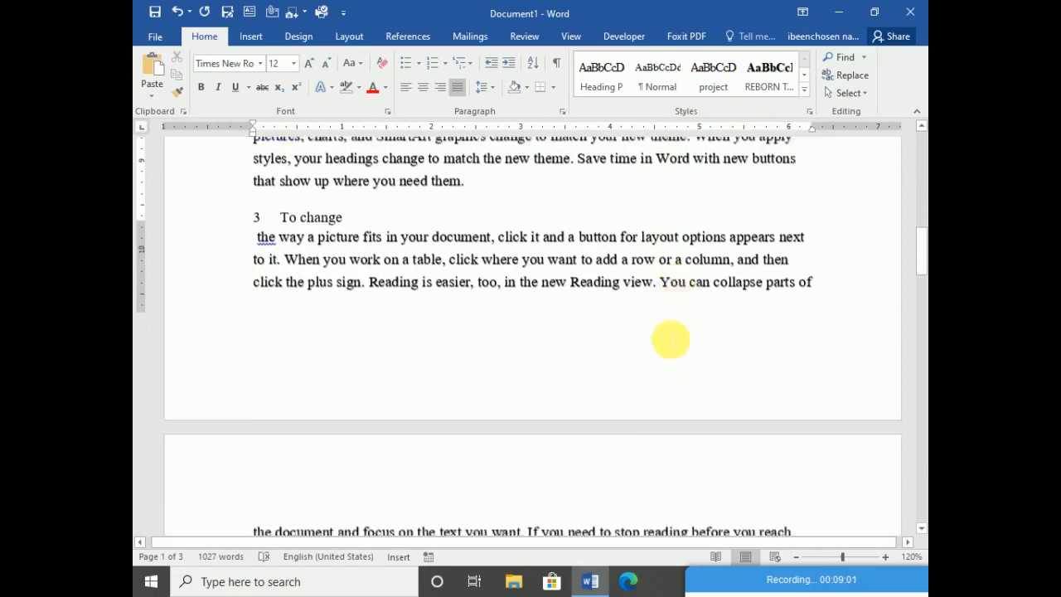
# Step: Inspect the formatting settings of the Heading P style and close them without making changes
pyautogui.rightClick(611, 76)
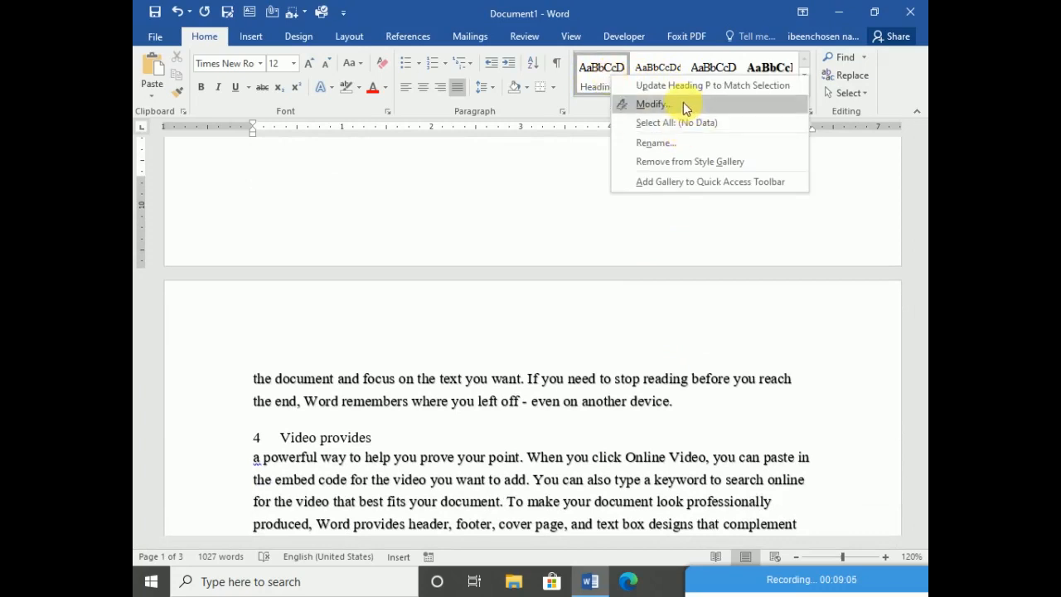
pyautogui.click(664, 105)
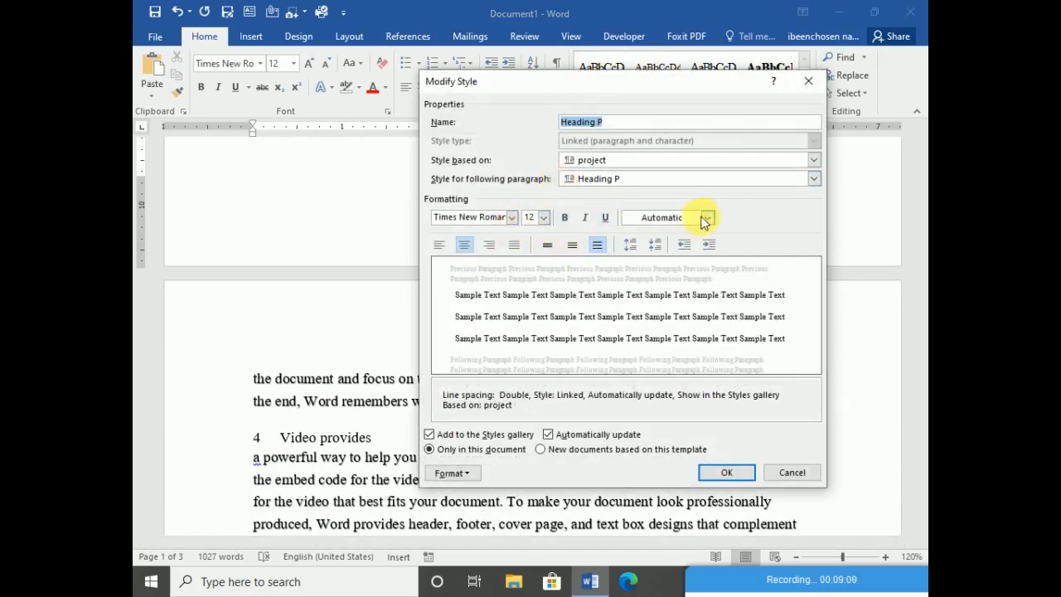
pyautogui.click(790, 473)
pyautogui.moveTo(750, 575); pyautogui.dragTo(698, 520)
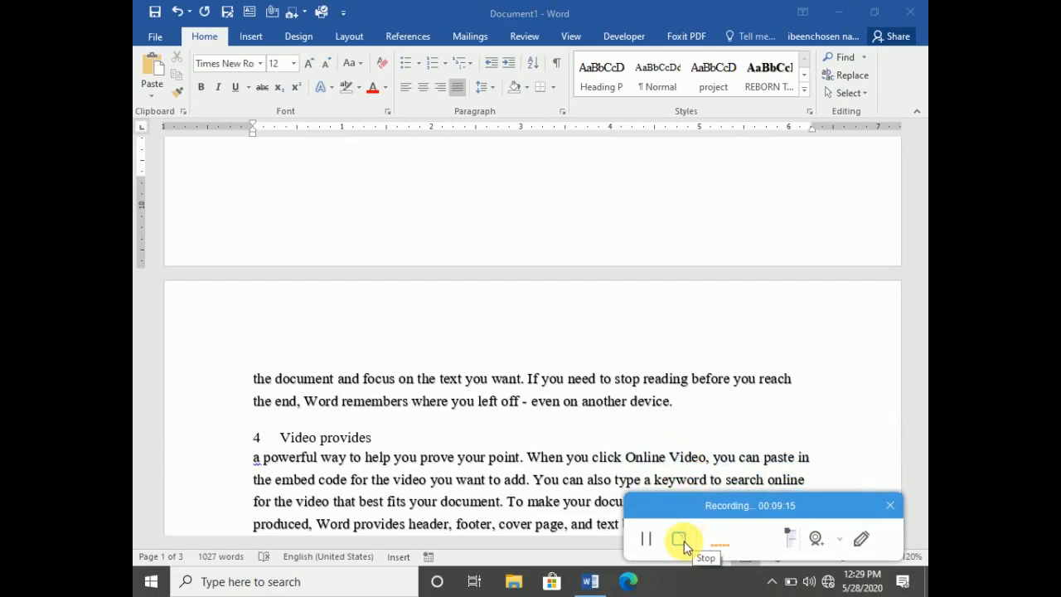